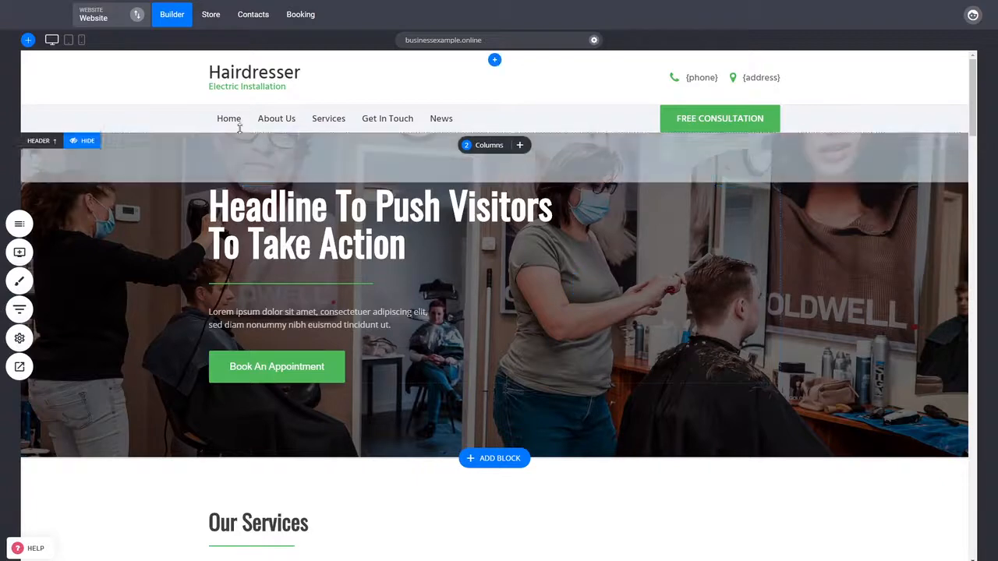
Step: Start adding a new Service-type product from the store's product list
{"action": "left_click", "coordinate": [212, 16]}
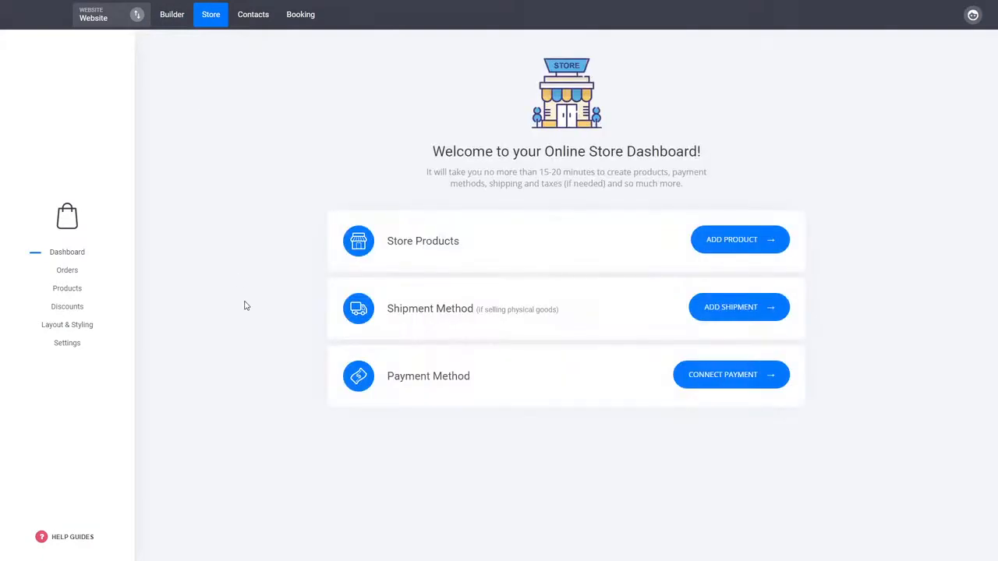
{"action": "left_click", "coordinate": [69, 288]}
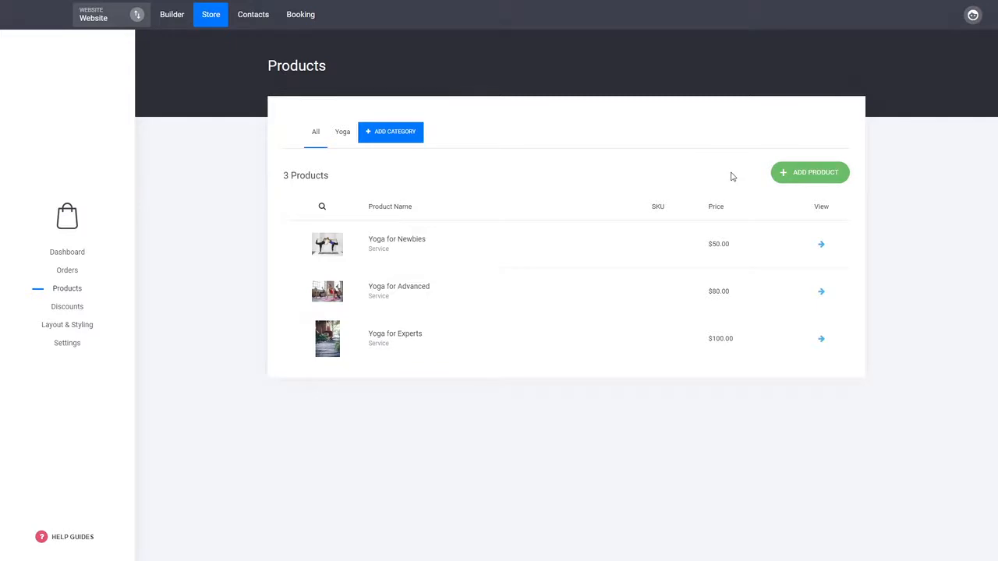
{"action": "left_click", "coordinate": [803, 179]}
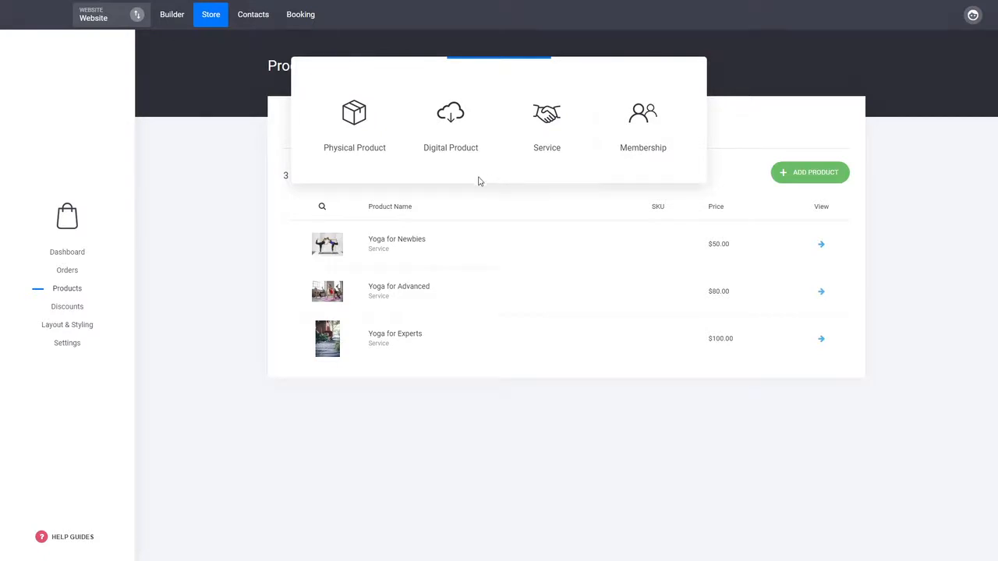
{"action": "left_click", "coordinate": [546, 156]}
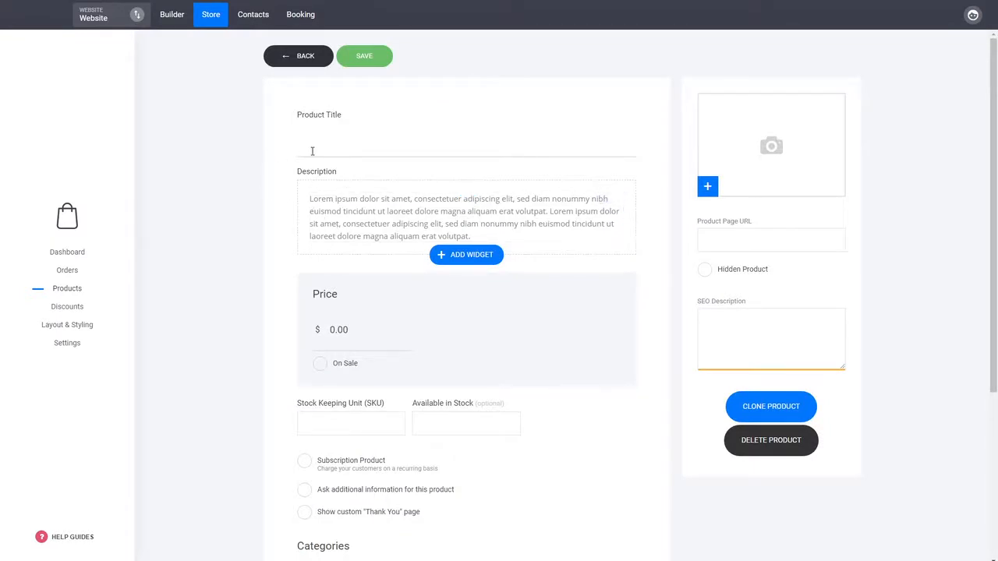
Step: Title the product Service and set its price to 10.00
{"action": "type", "text": "Serveice"}
{"action": "left_click_drag", "start_coordinate": [350, 339], "coordinate": [332, 338]}
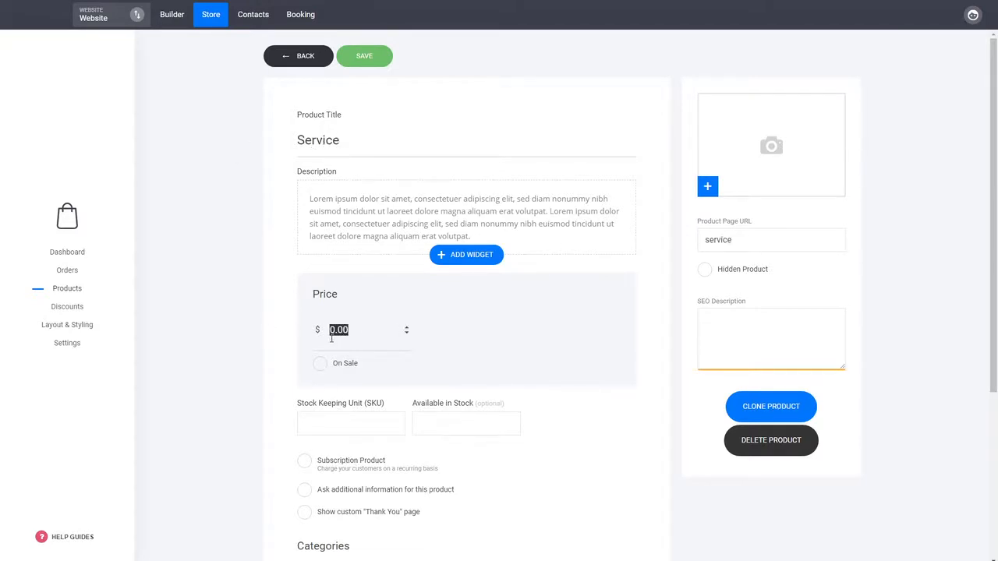
{"action": "type", "text": "10"}
{"action": "left_click", "coordinate": [250, 342]}
Step: Assign the product to the Yoga category and save it
{"action": "scroll", "coordinate": [250, 341], "scroll_direction": "down", "scroll_amount": 3}
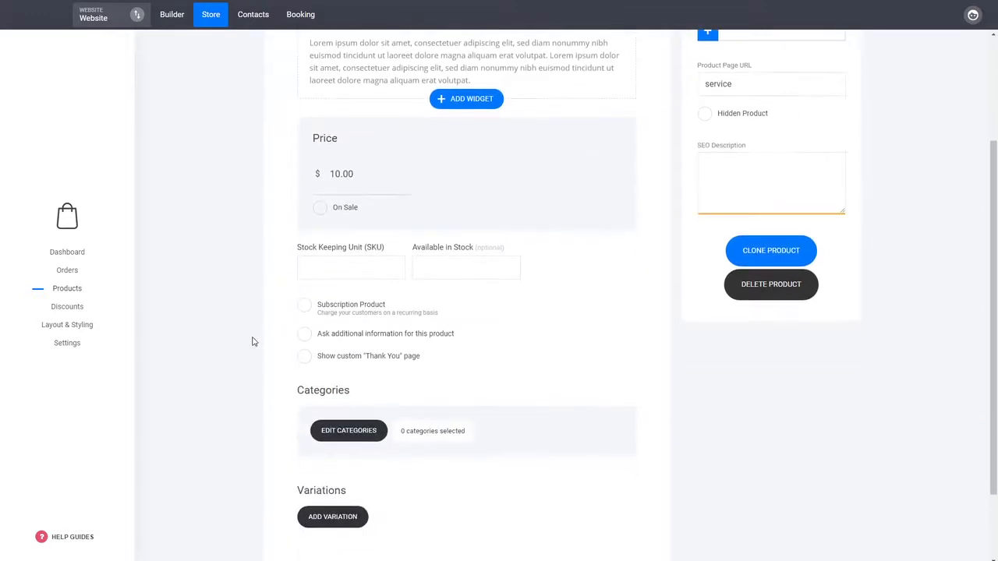
{"action": "scroll", "coordinate": [270, 331], "scroll_direction": "up", "scroll_amount": 1}
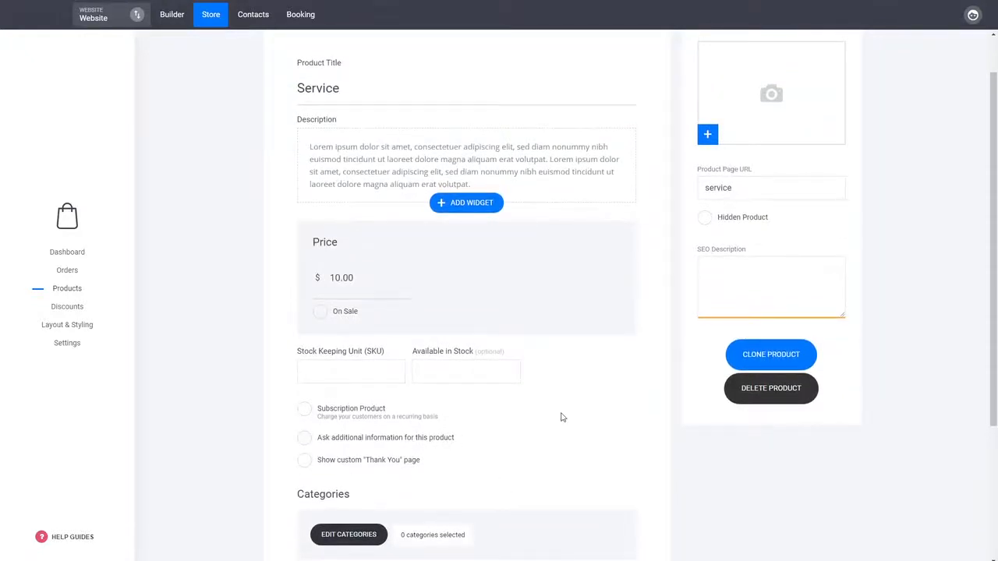
{"action": "scroll", "coordinate": [561, 417], "scroll_direction": "up", "scroll_amount": 1}
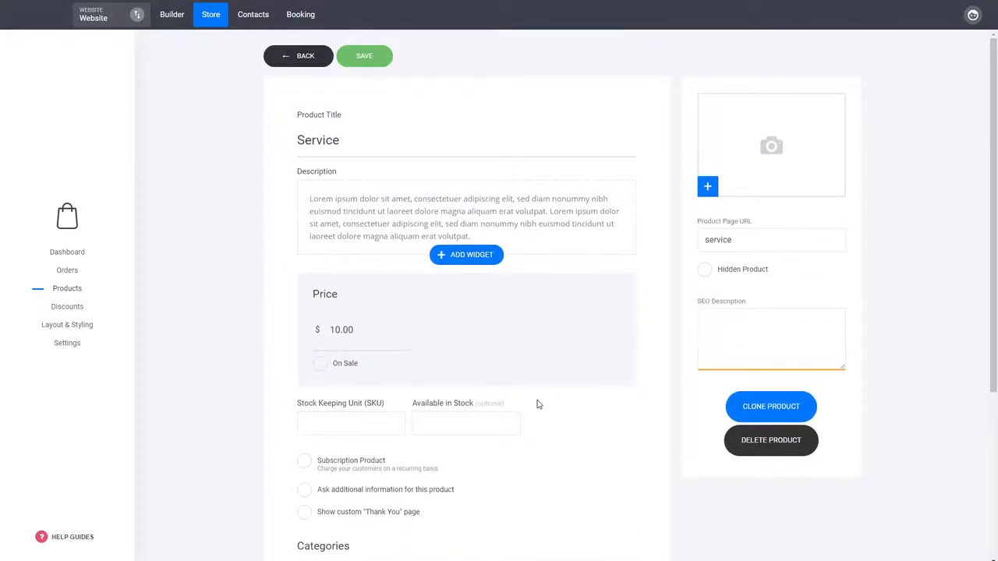
{"action": "scroll", "coordinate": [536, 404], "scroll_direction": "down", "scroll_amount": 4}
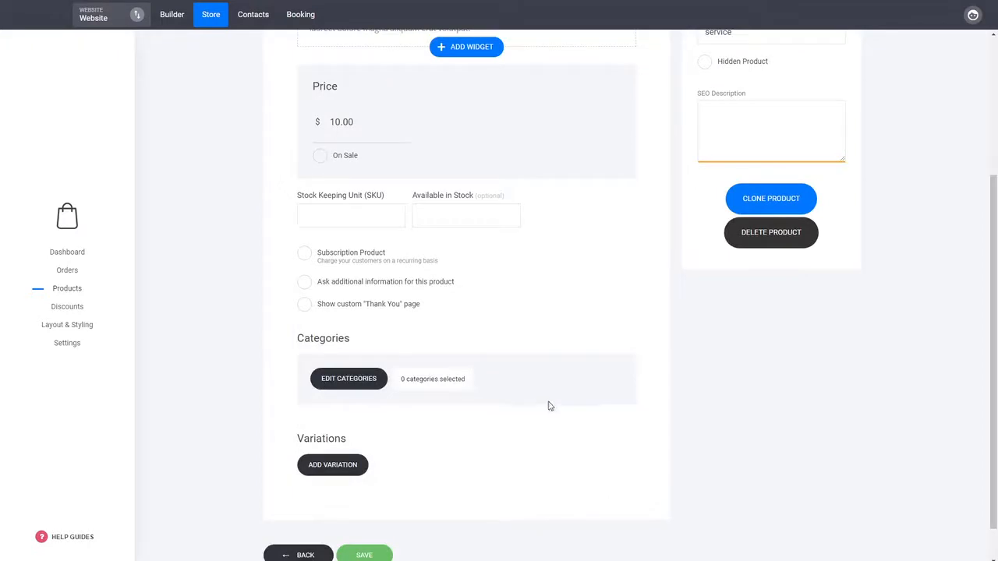
{"action": "left_click", "coordinate": [373, 385]}
{"action": "left_click", "coordinate": [434, 126]}
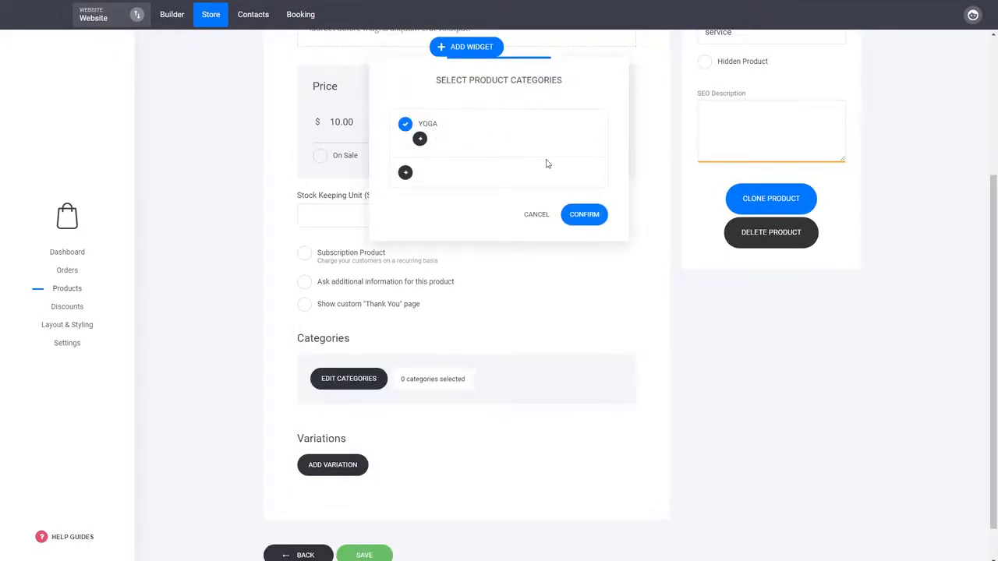
{"action": "left_click", "coordinate": [591, 216]}
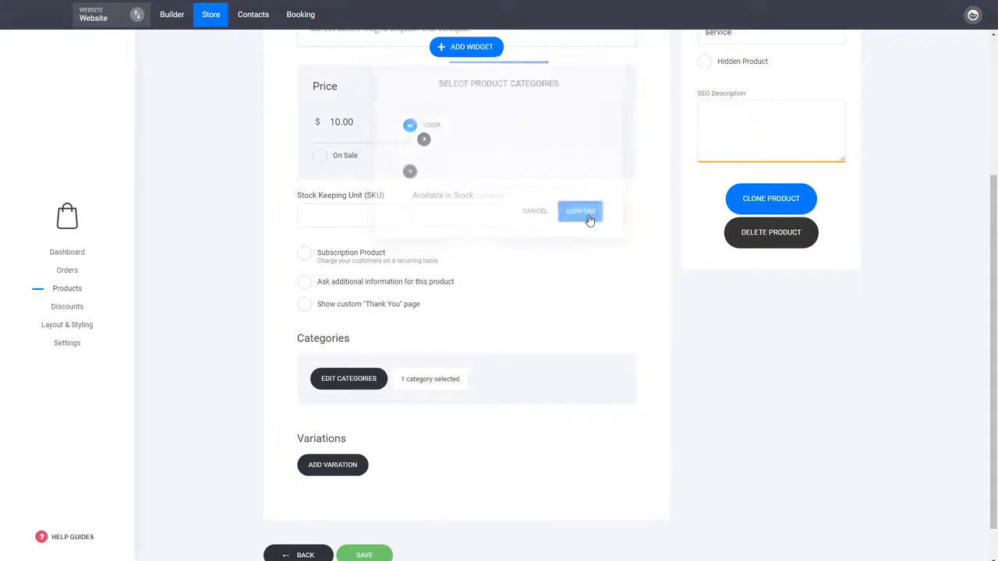
{"action": "left_click", "coordinate": [366, 555]}
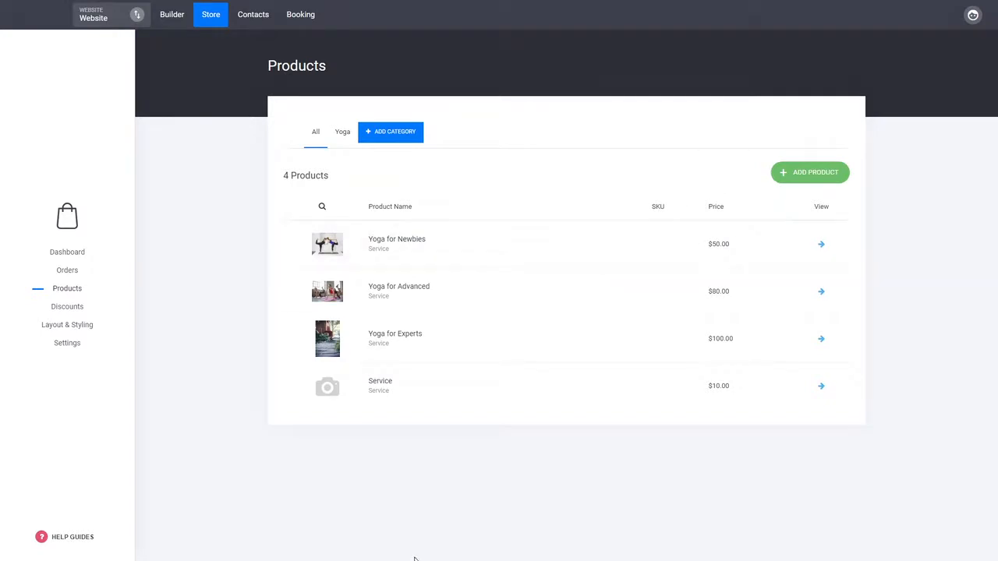
{"action": "left_click", "coordinate": [379, 385]}
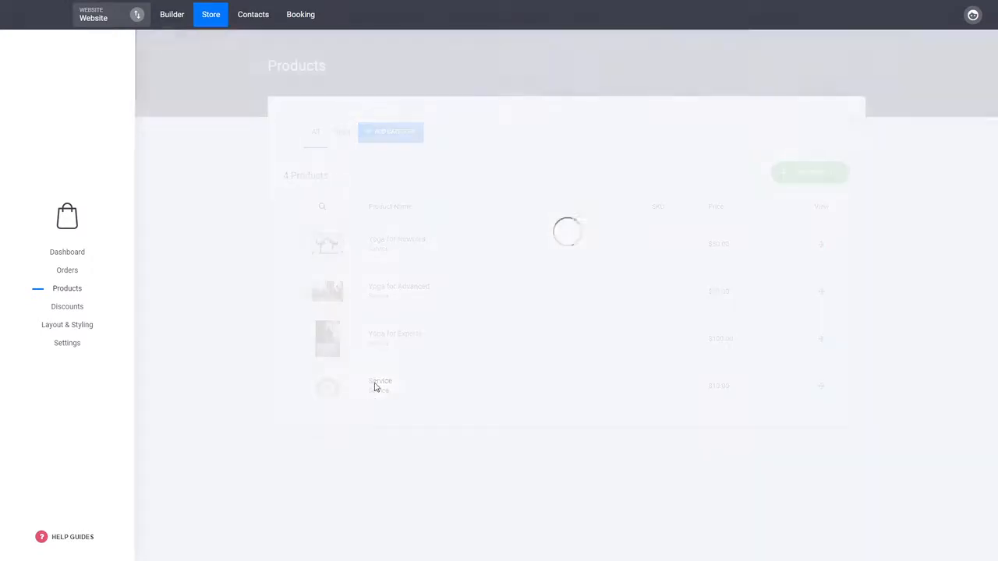
{"action": "left_click", "coordinate": [287, 67]}
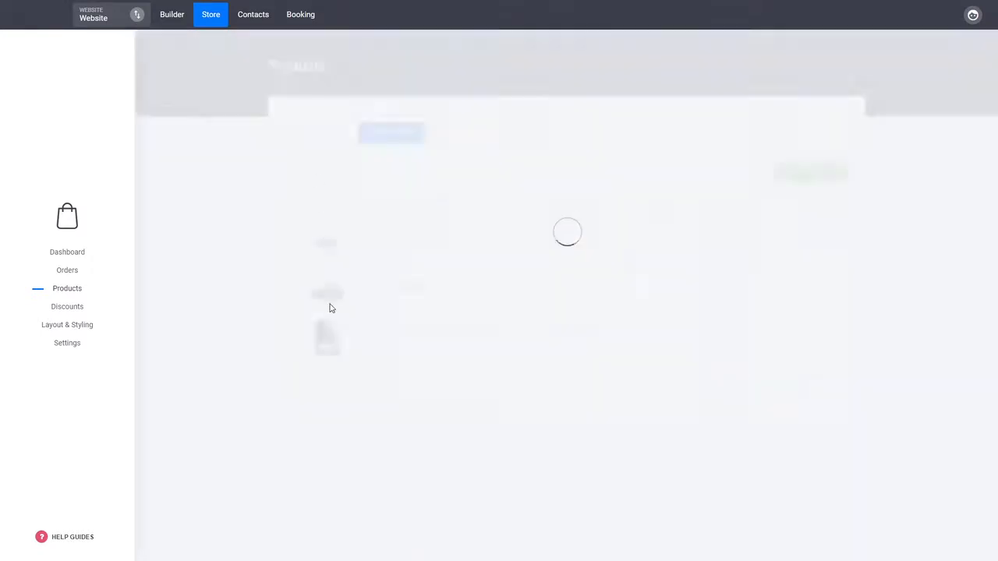
{"action": "left_click", "coordinate": [212, 18]}
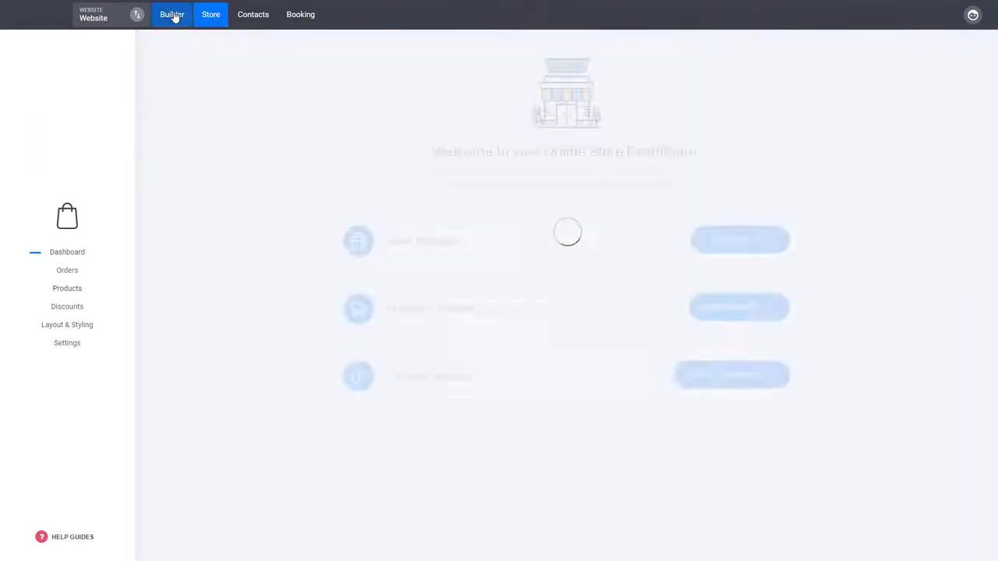
Step: In the site builder, link the header's Free Consultation button to the store
{"action": "left_click", "coordinate": [173, 15]}
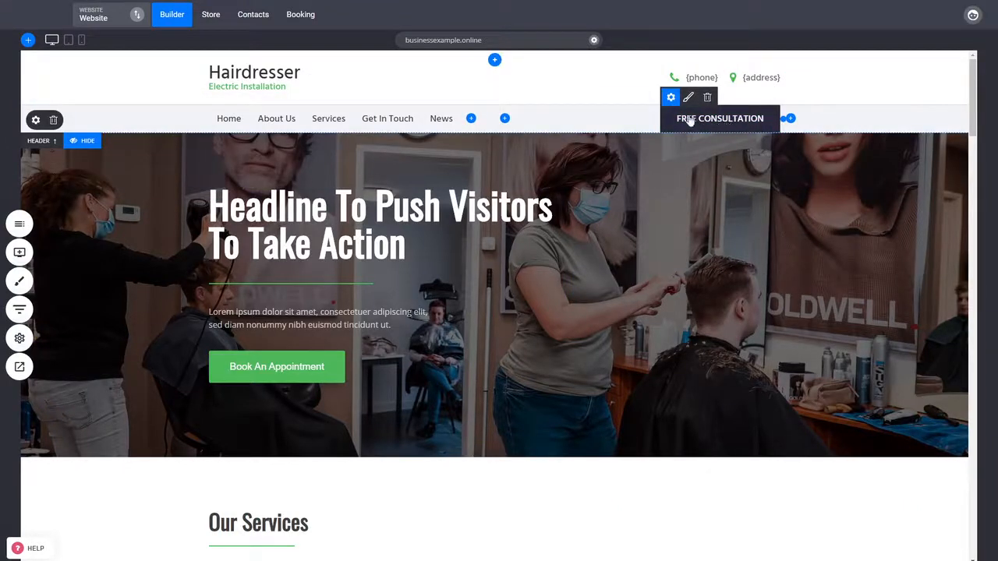
{"action": "left_click", "coordinate": [671, 98]}
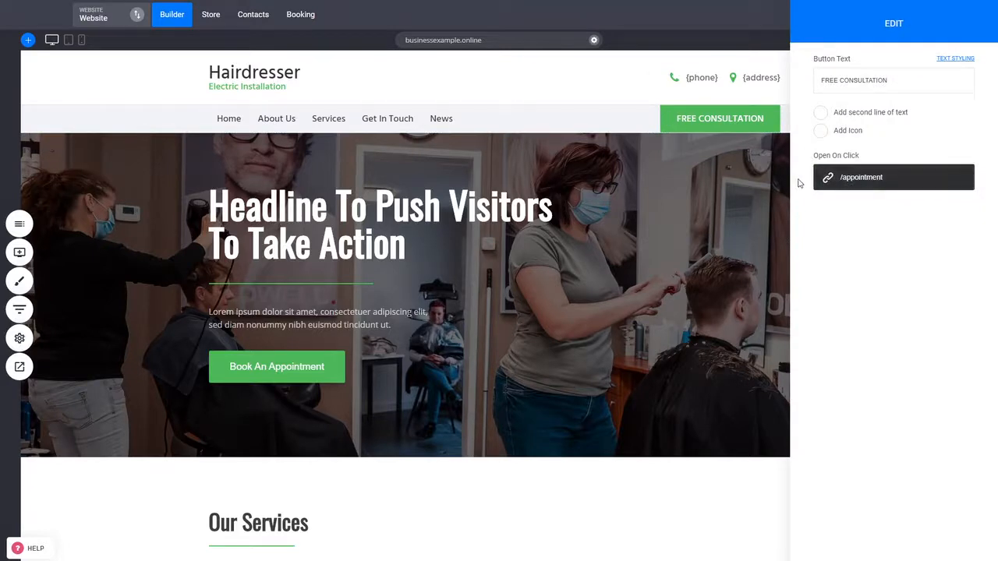
{"action": "left_click", "coordinate": [869, 185]}
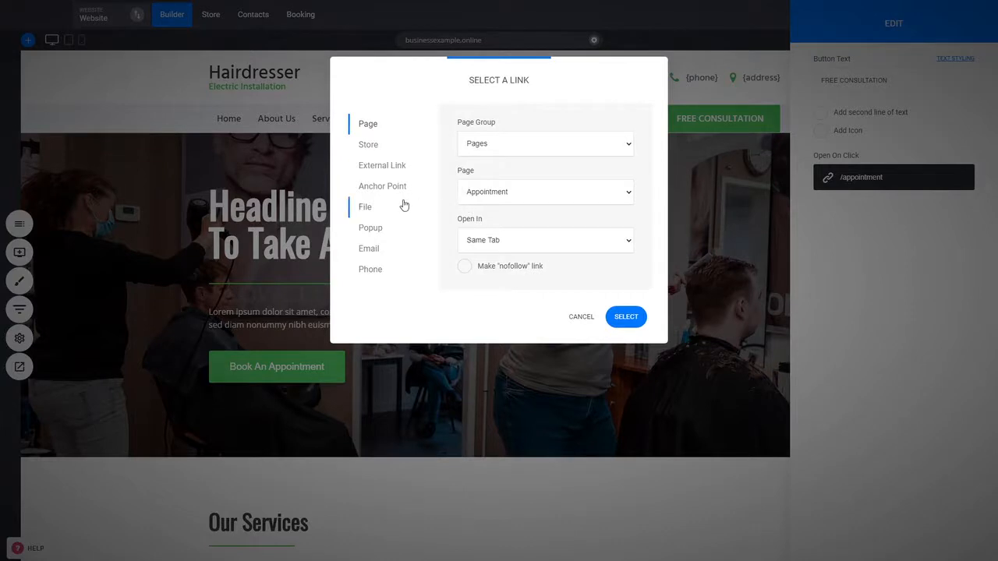
{"action": "left_click", "coordinate": [371, 147]}
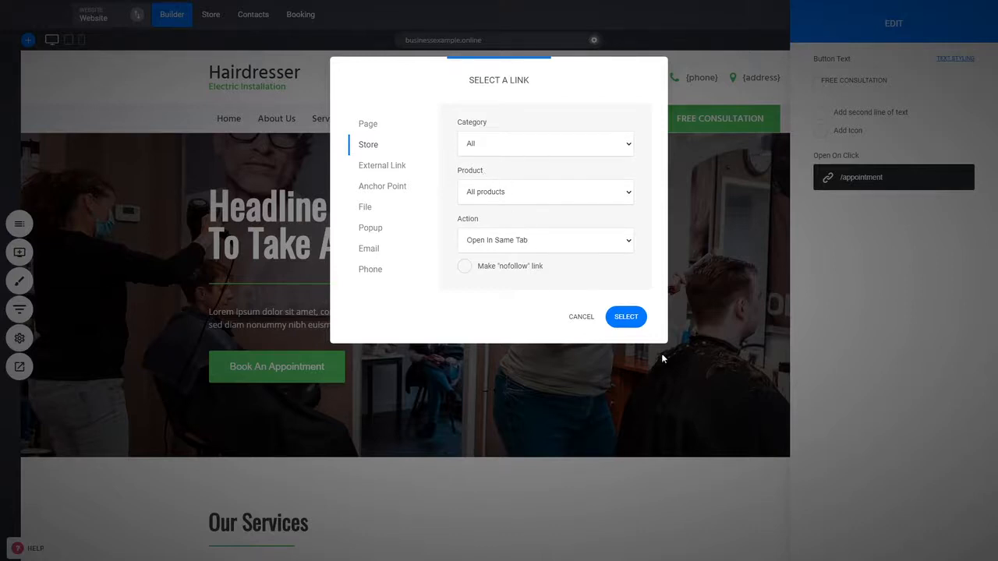
{"action": "left_click", "coordinate": [626, 317]}
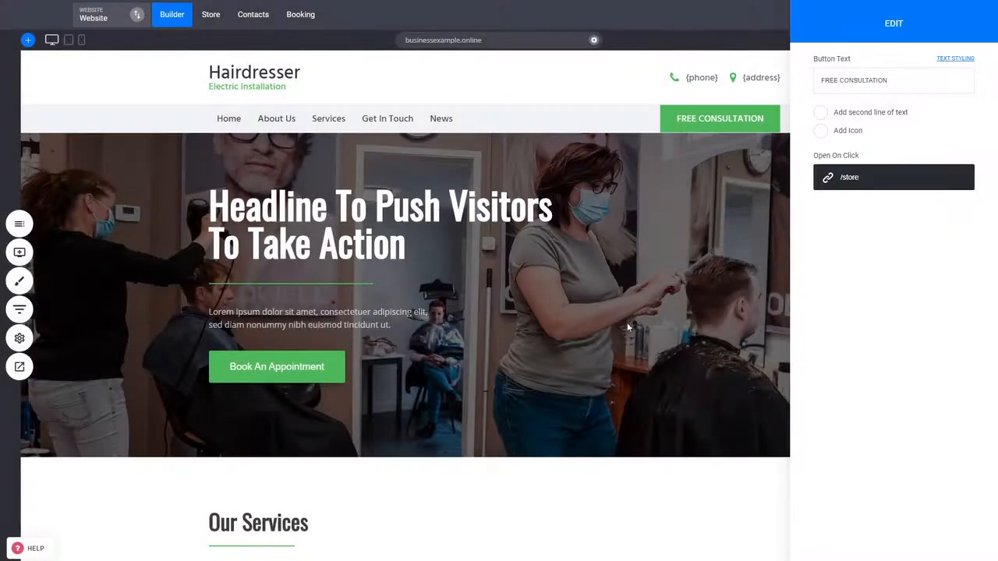
Step: Change the header button's text to SHOP NOW
{"action": "left_click_drag", "start_coordinate": [893, 77], "coordinate": [812, 72]}
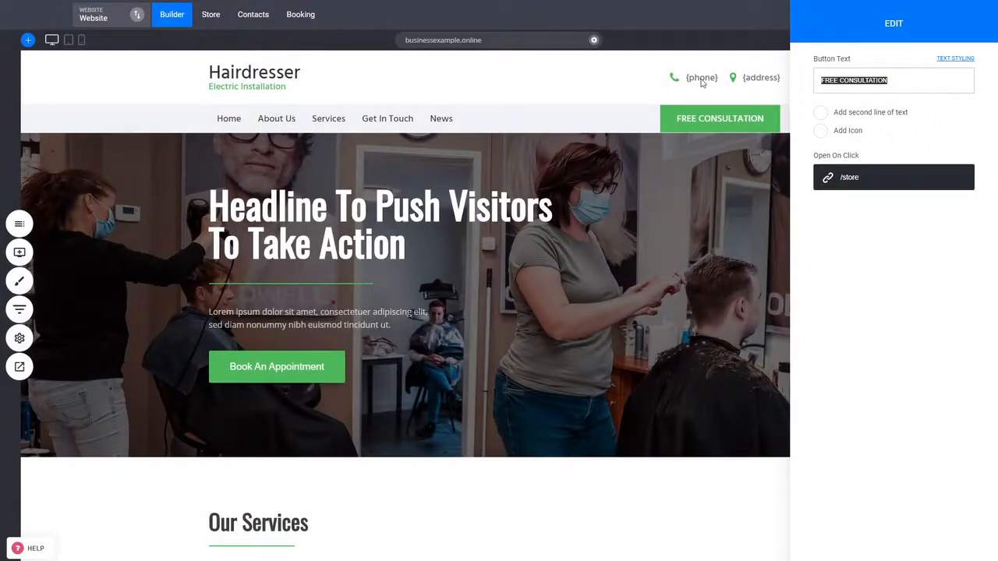
{"action": "type", "text": "SHOP NOW"}
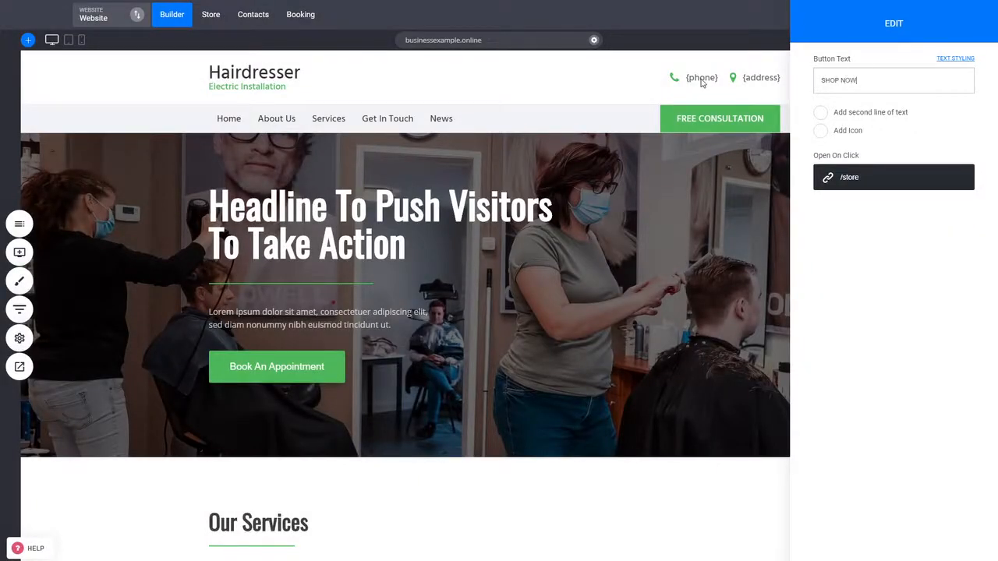
{"action": "left_click", "coordinate": [645, 185]}
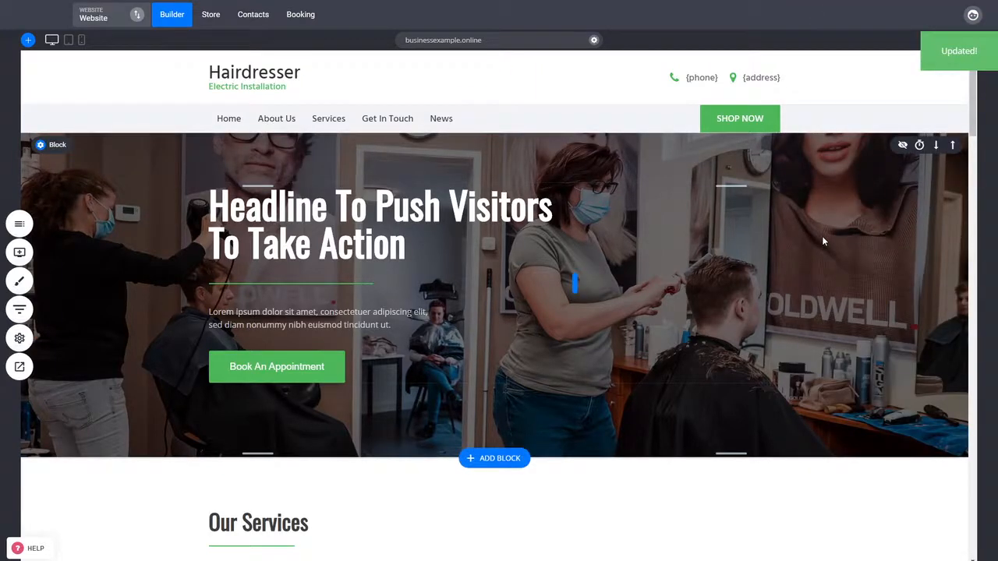
Step: Preview the website and browse the store through the SHOP NOW button and the Yoga for Experts product page
{"action": "left_click", "coordinate": [18, 366]}
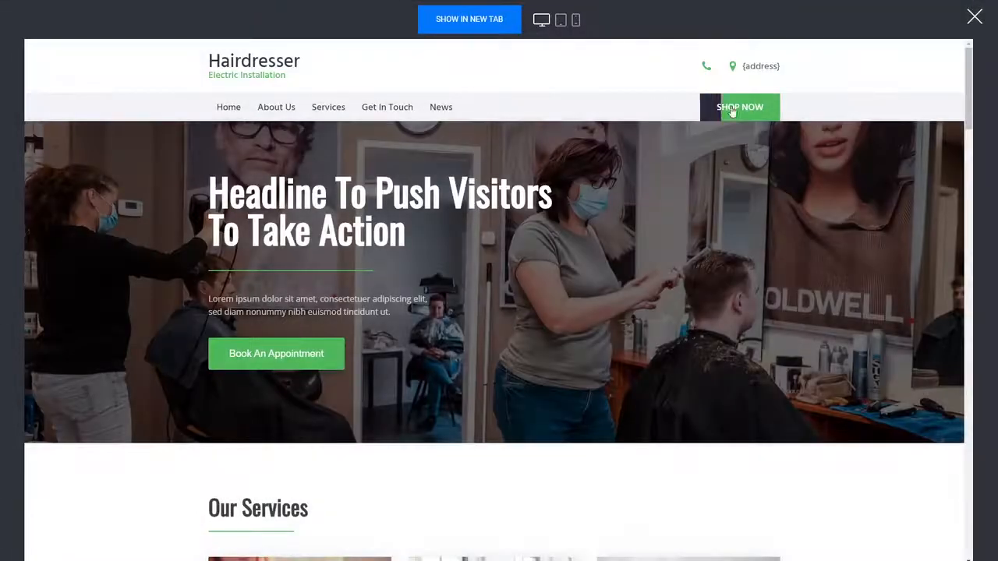
{"action": "left_click", "coordinate": [734, 110]}
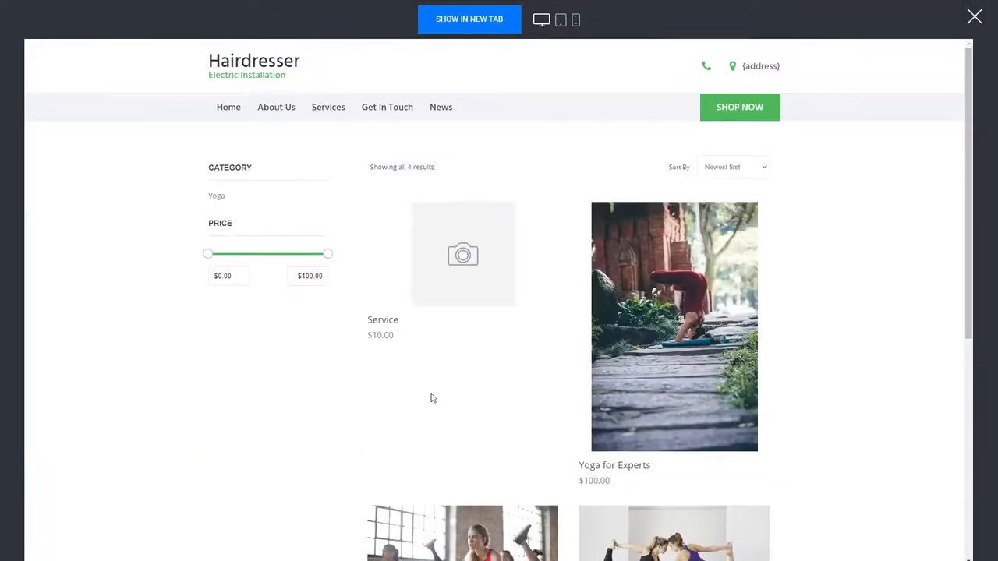
{"action": "left_click", "coordinate": [678, 254]}
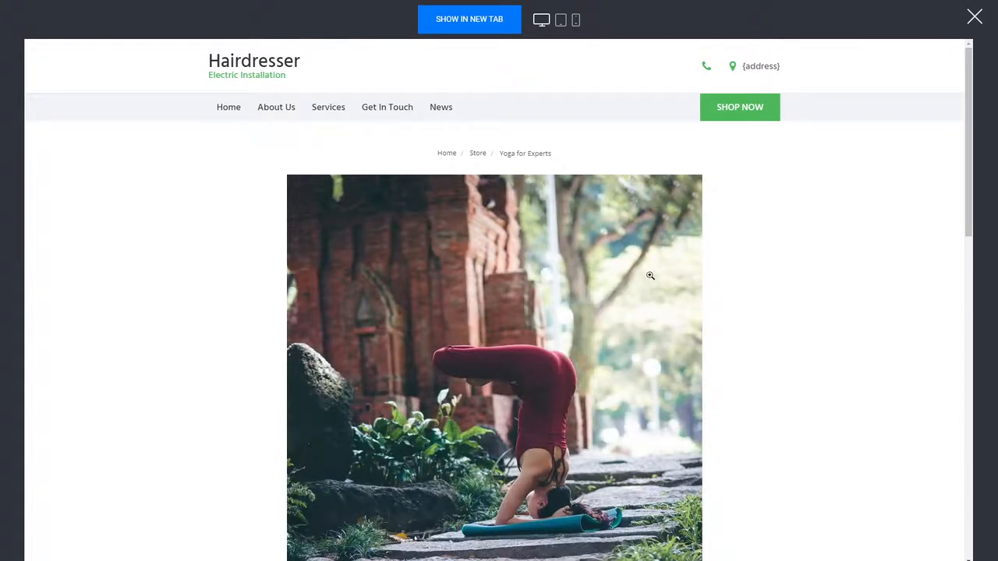
{"action": "scroll", "coordinate": [702, 275], "scroll_direction": "down", "scroll_amount": 2}
{"action": "scroll", "coordinate": [702, 275], "scroll_direction": "down", "scroll_amount": 5}
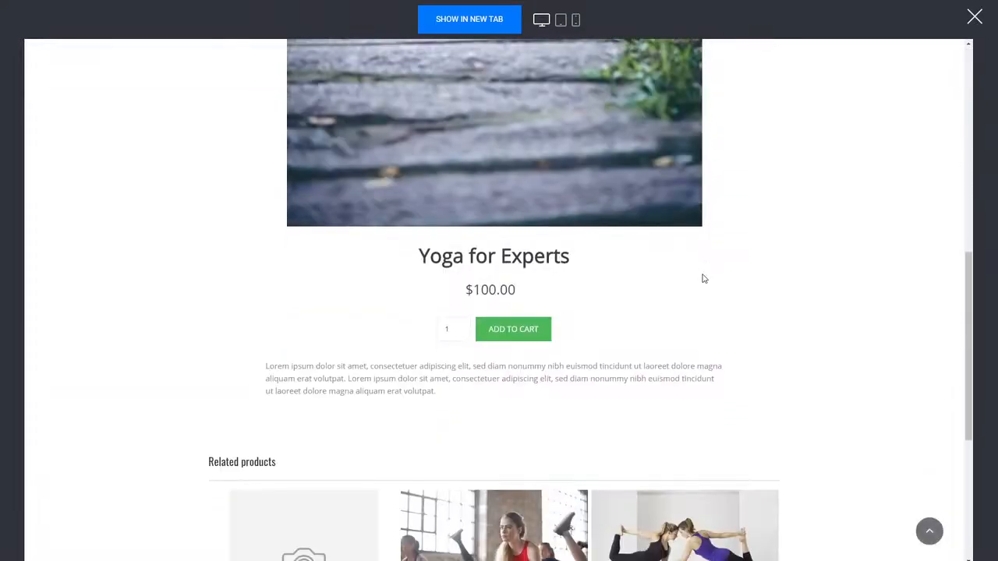
{"action": "scroll", "coordinate": [653, 351], "scroll_direction": "down", "scroll_amount": 3}
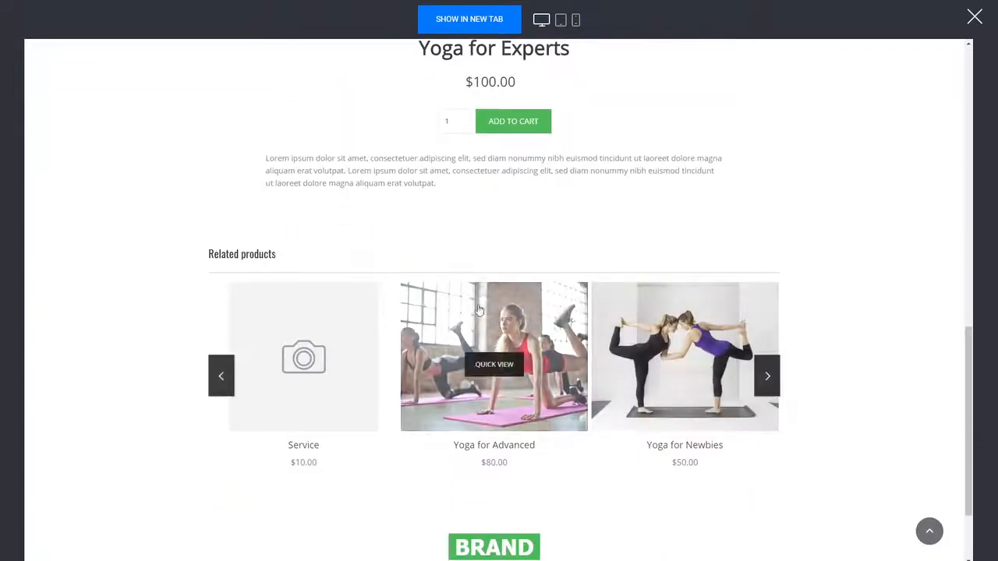
{"action": "scroll", "coordinate": [603, 336], "scroll_direction": "up", "scroll_amount": 5}
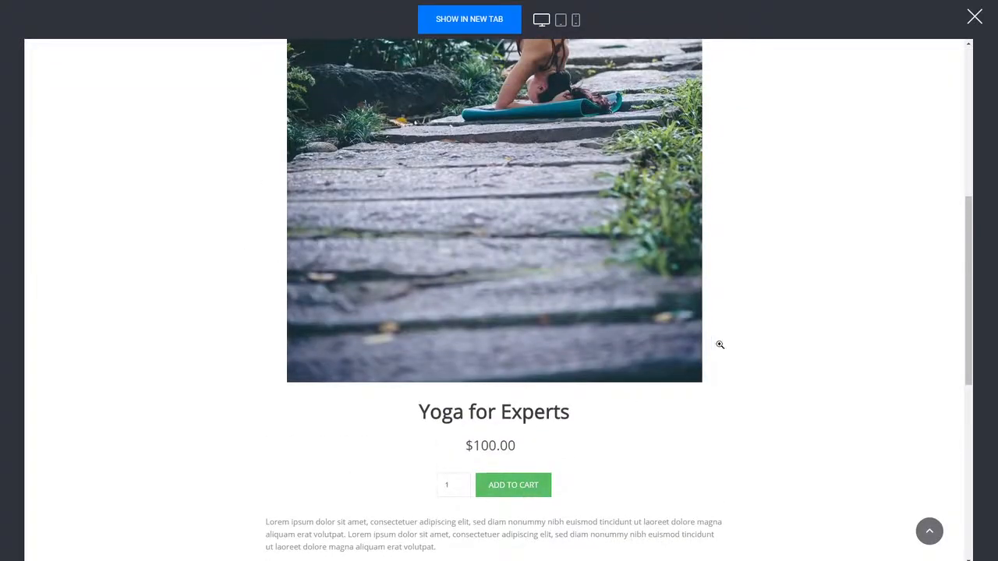
{"action": "scroll", "coordinate": [720, 346], "scroll_direction": "up", "scroll_amount": 4}
{"action": "left_click", "coordinate": [975, 19]}
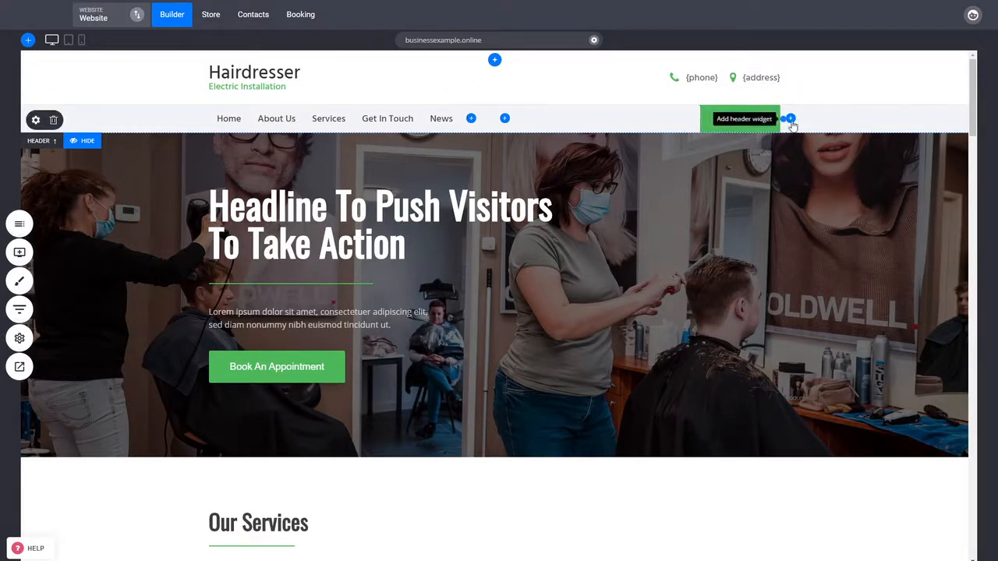
Step: Add a cart widget to the header beside the SHOP NOW button and save the changes
{"action": "left_click", "coordinate": [791, 119]}
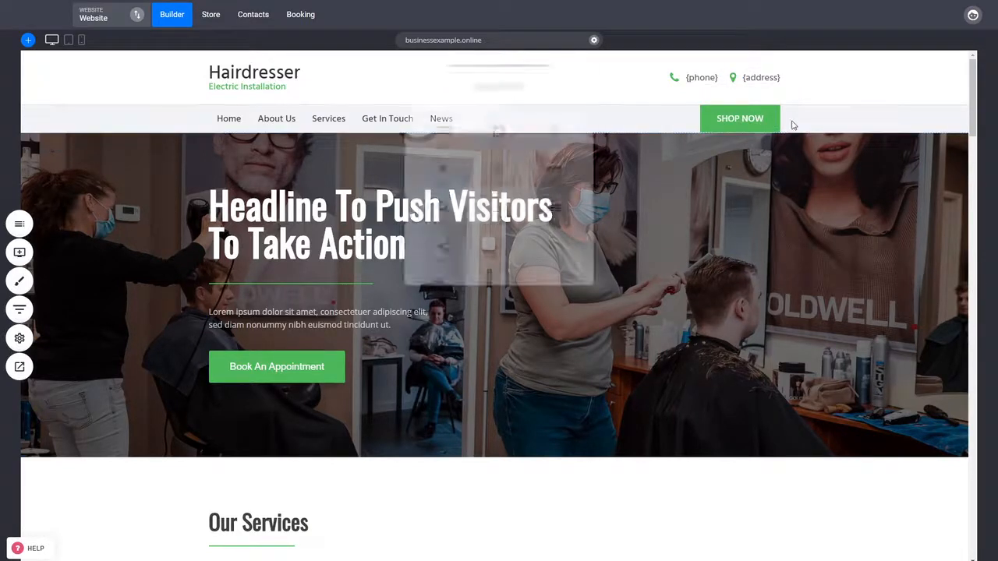
{"action": "left_click", "coordinate": [499, 134]}
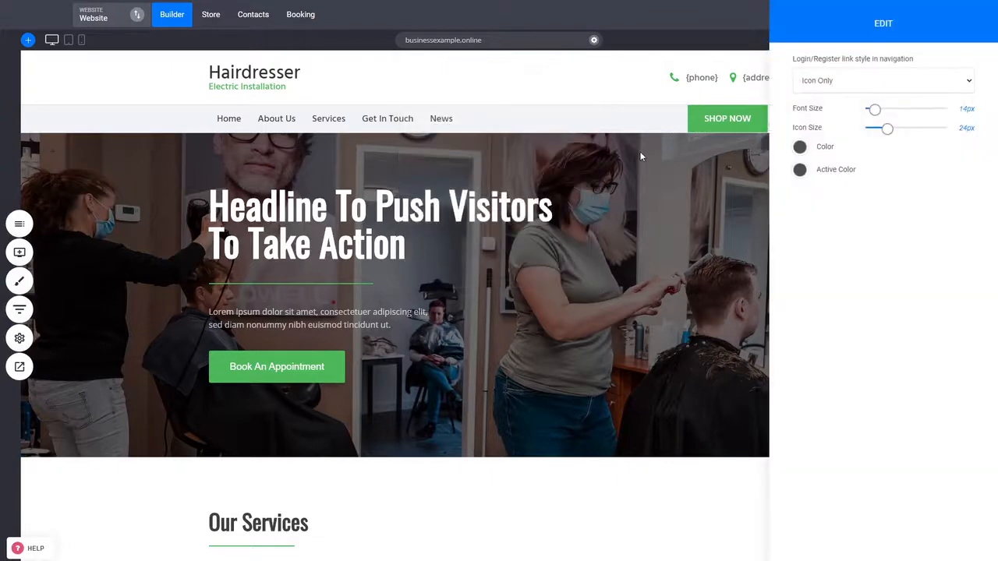
{"action": "left_click", "coordinate": [642, 152]}
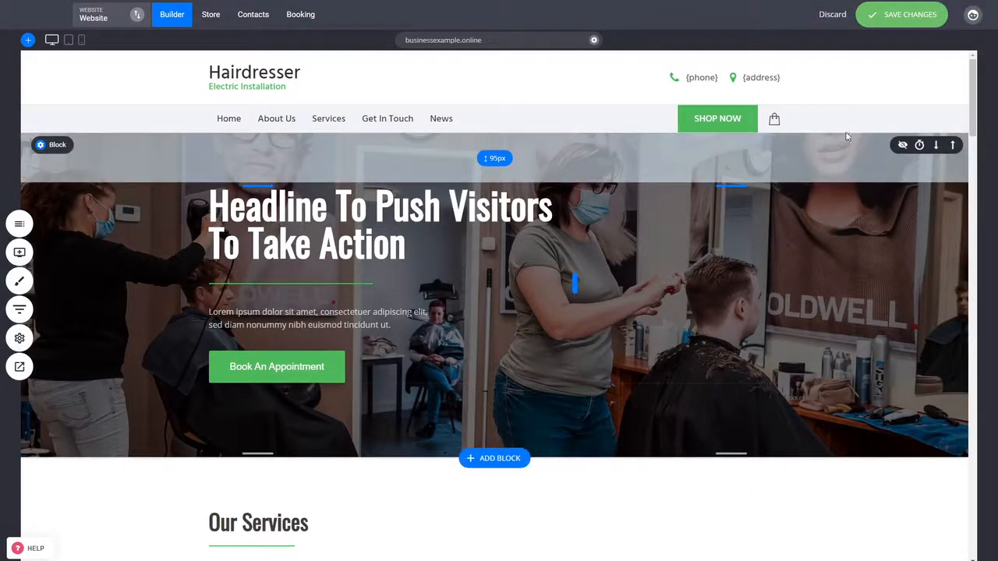
{"action": "left_click", "coordinate": [894, 14]}
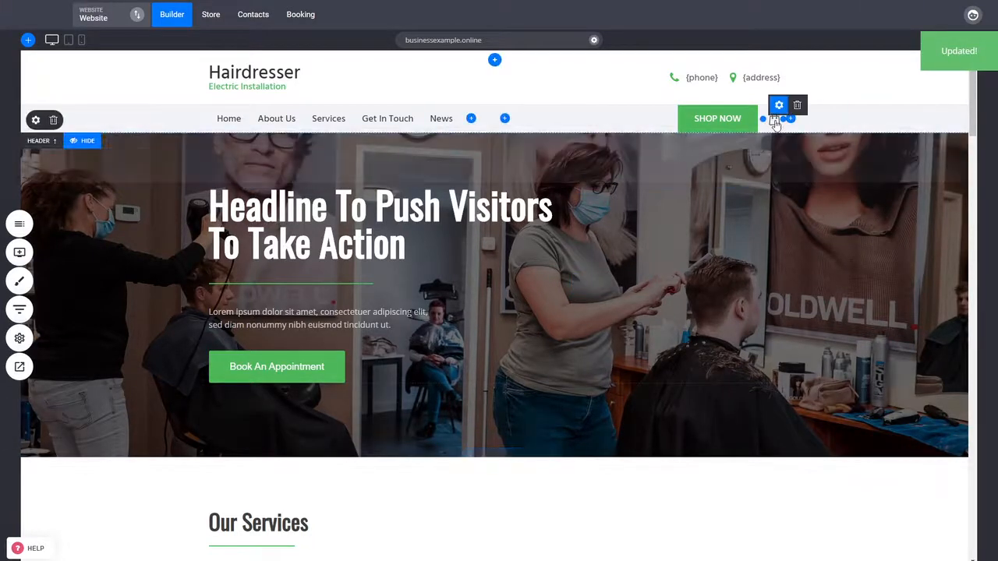
Step: Add a new page named Checkout based on a payment template from the Checkout category
{"action": "left_click", "coordinate": [19, 230]}
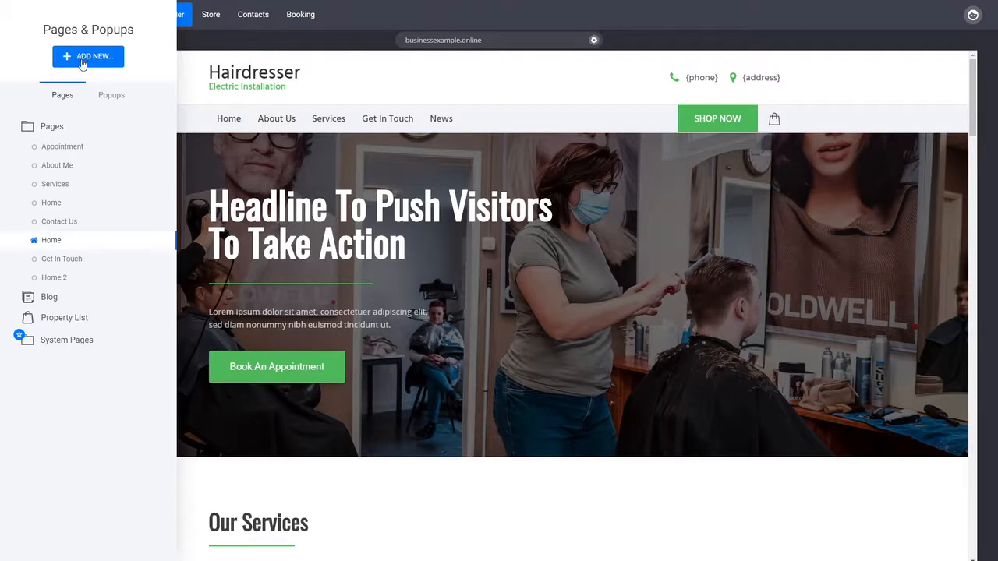
{"action": "left_click", "coordinate": [107, 68]}
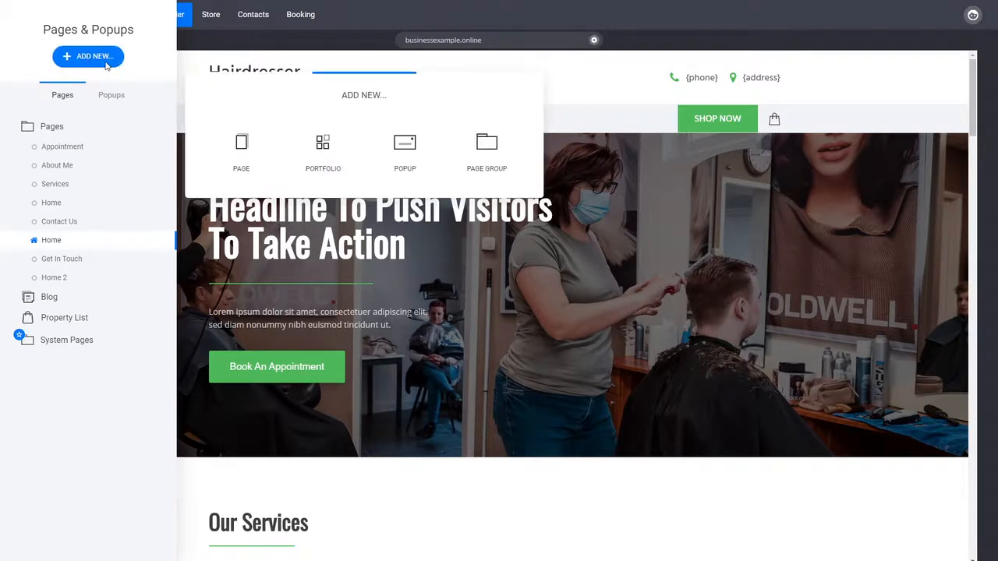
{"action": "left_click", "coordinate": [241, 152]}
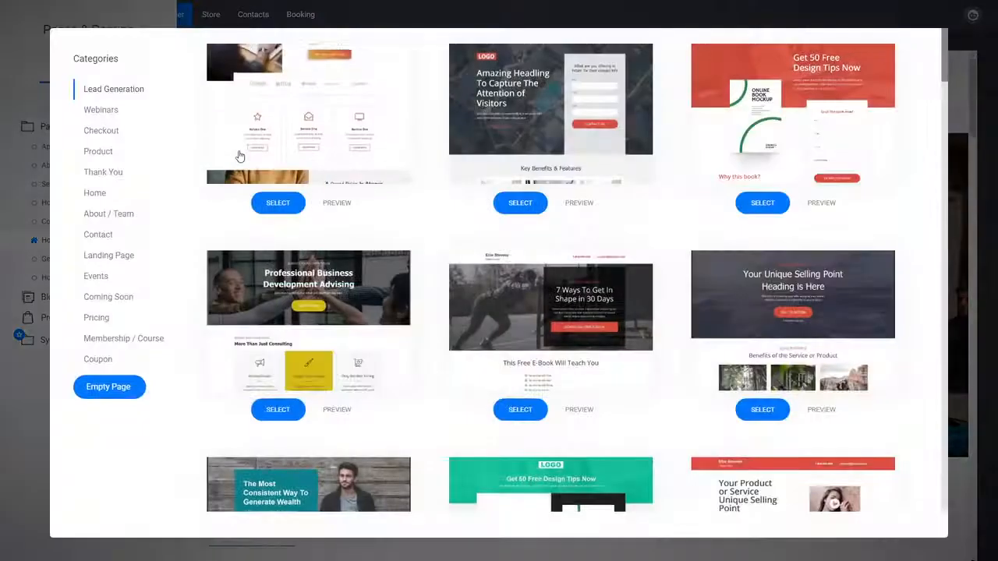
{"action": "left_click", "coordinate": [98, 134]}
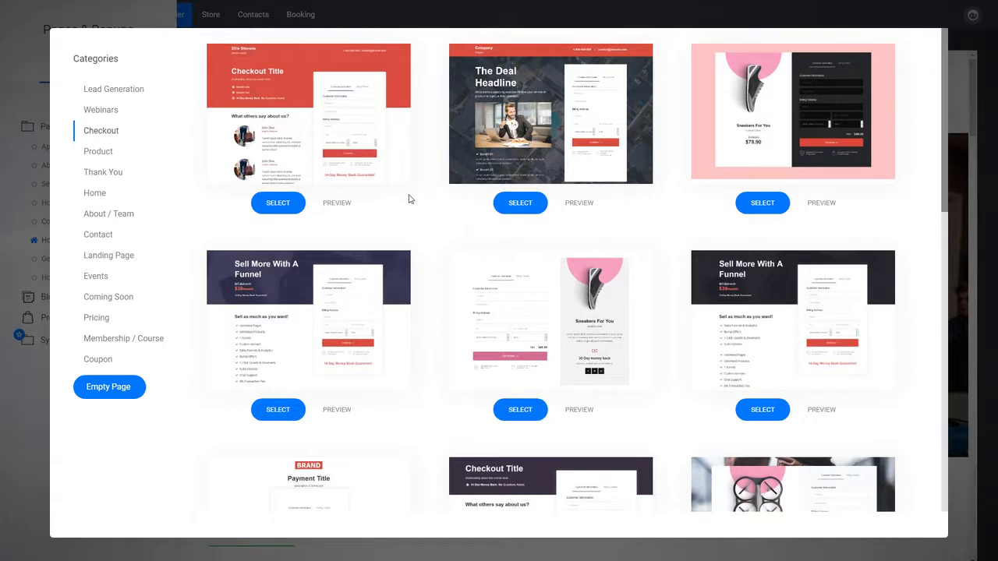
{"action": "scroll", "coordinate": [425, 181], "scroll_direction": "down", "scroll_amount": 3}
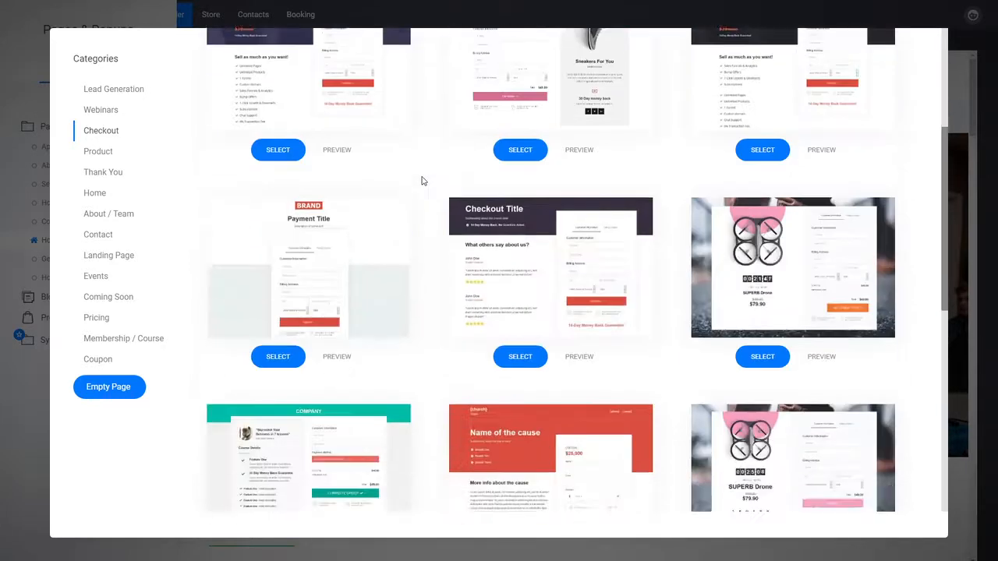
{"action": "scroll", "coordinate": [413, 234], "scroll_direction": "down", "scroll_amount": 3}
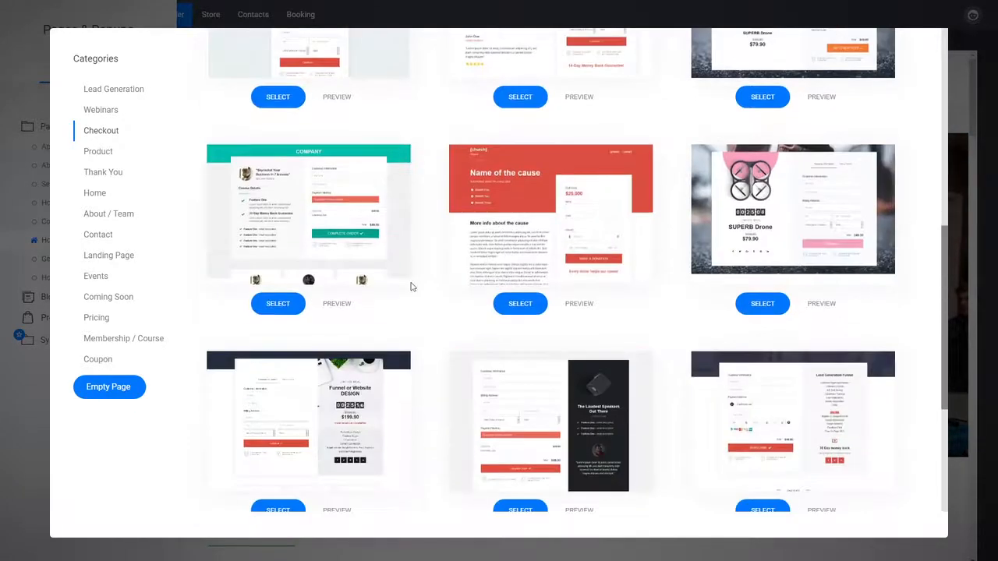
{"action": "scroll", "coordinate": [442, 351], "scroll_direction": "down", "scroll_amount": 2}
{"action": "scroll", "coordinate": [435, 349], "scroll_direction": "down", "scroll_amount": 5}
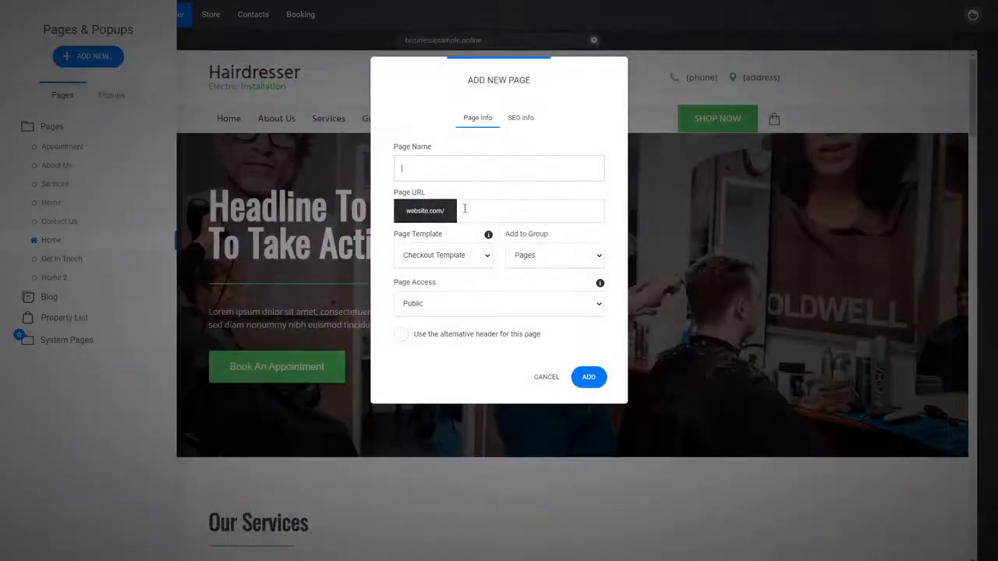
{"action": "type", "text": "Checkout"}
{"action": "left_click", "coordinate": [588, 377]}
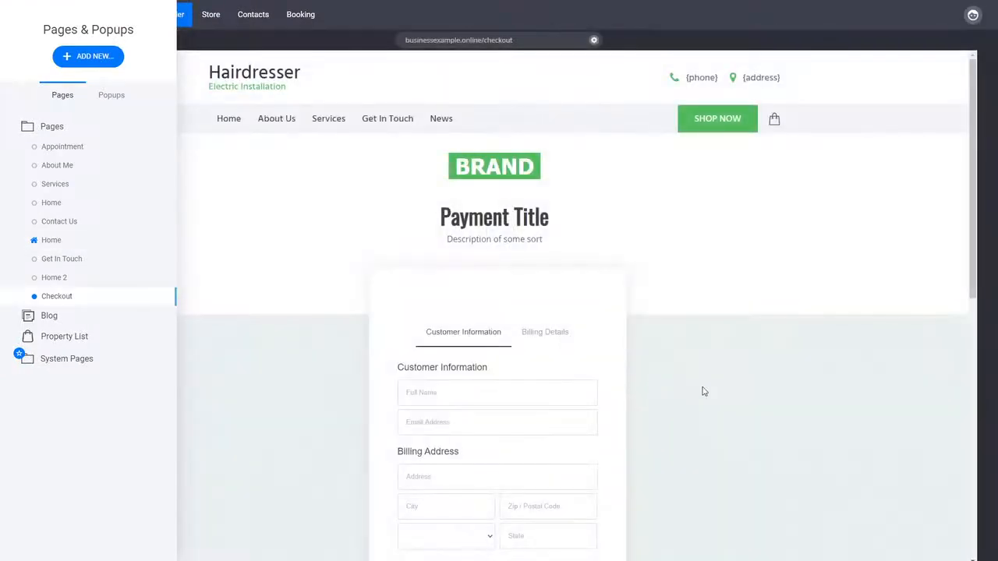
Step: Delete the BRAND logo from the top of the checkout page
{"action": "left_click", "coordinate": [560, 179]}
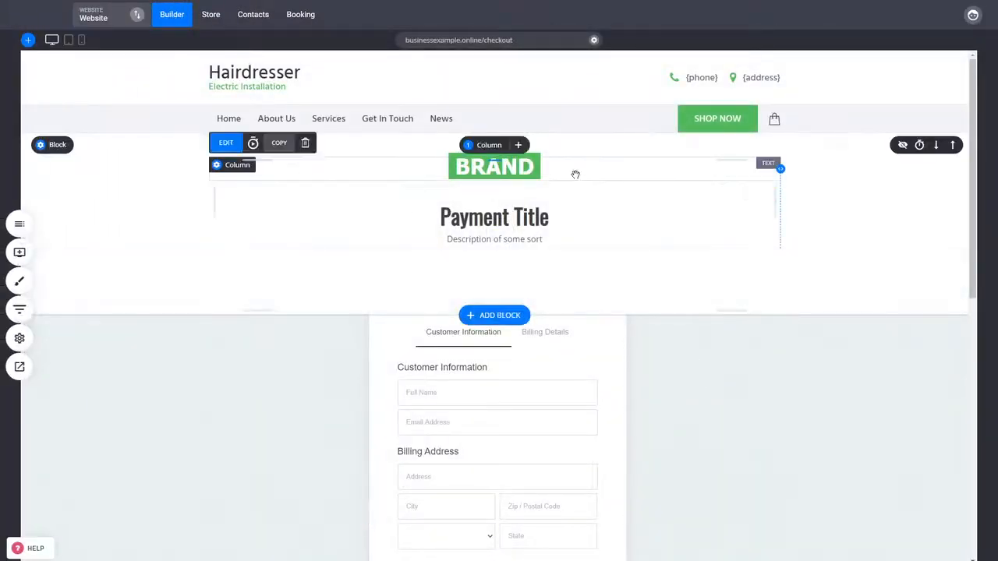
{"action": "left_click", "coordinate": [306, 143]}
{"action": "left_click", "coordinate": [513, 251]}
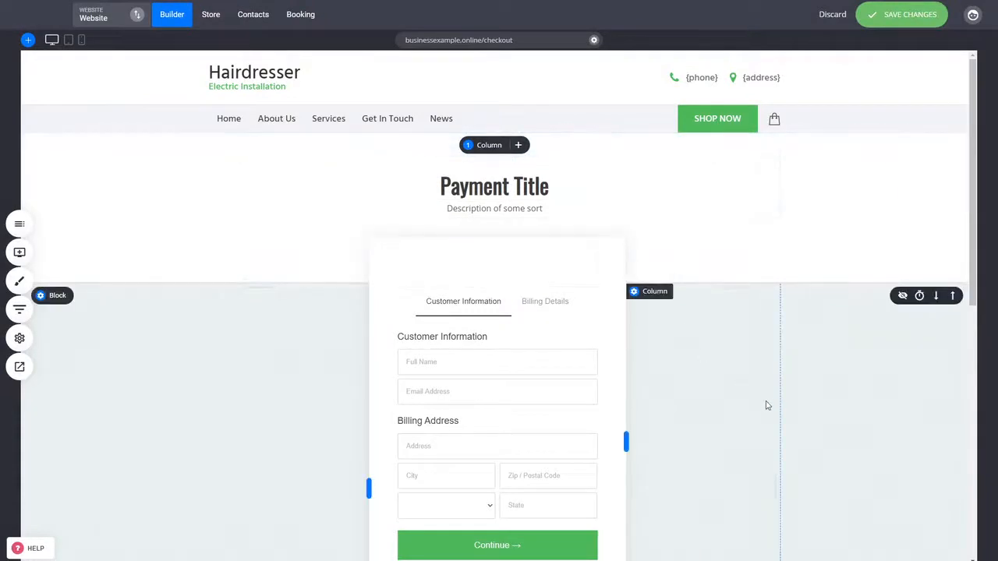
Step: Set the Service product as the main product of the checkout widget
{"action": "left_click", "coordinate": [20, 252]}
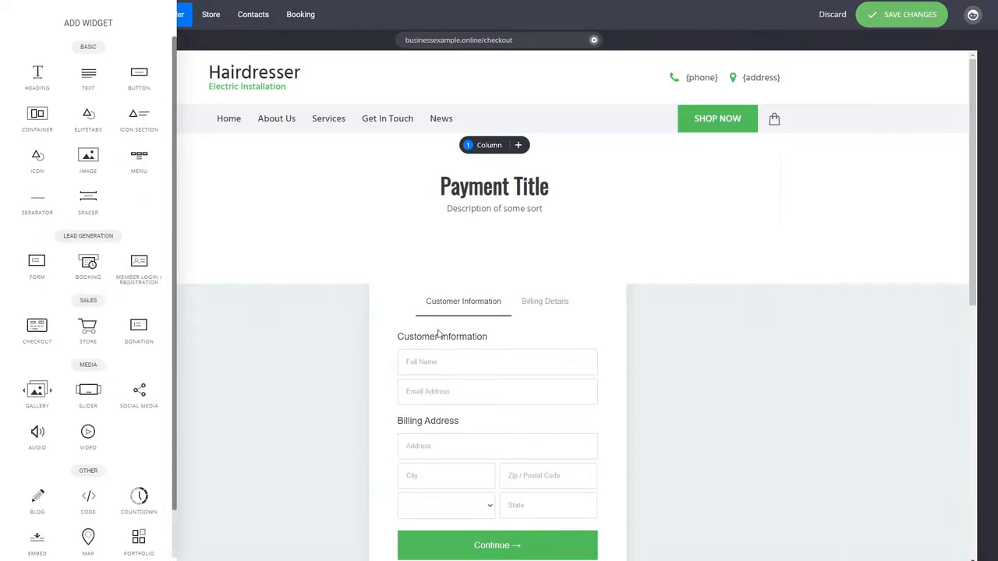
{"action": "left_click", "coordinate": [718, 322]}
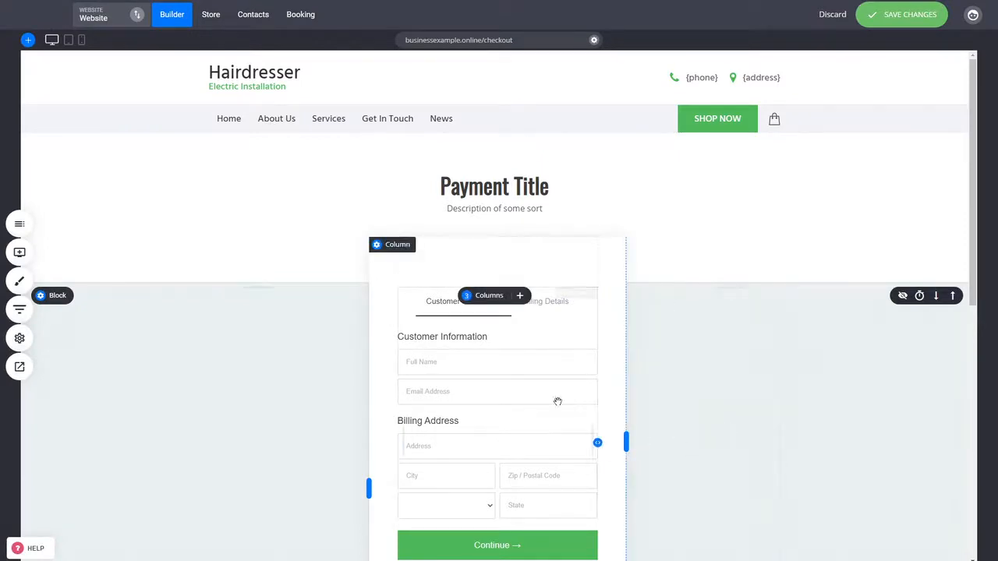
{"action": "scroll", "coordinate": [555, 390], "scroll_direction": "down", "scroll_amount": 1}
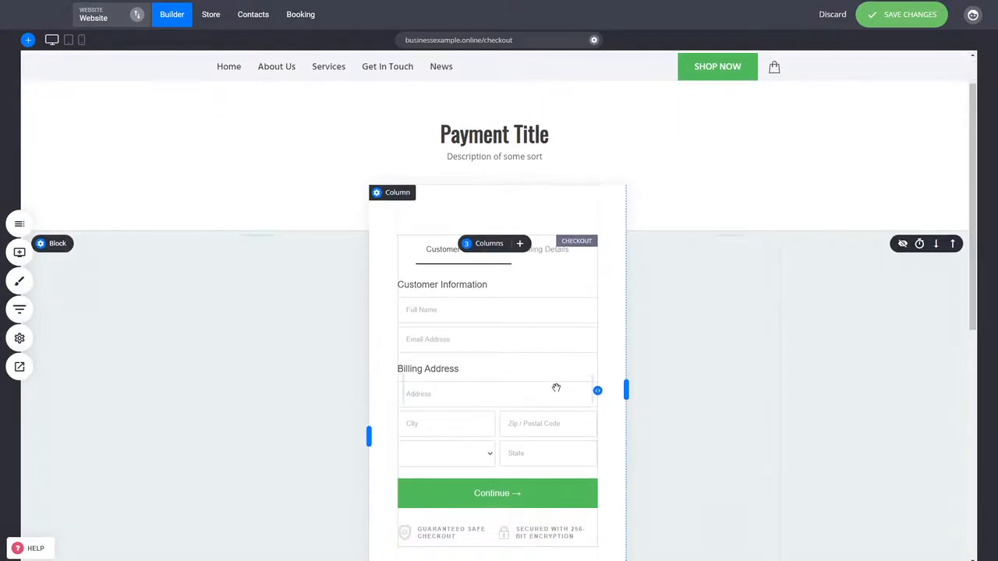
{"action": "left_click", "coordinate": [538, 346]}
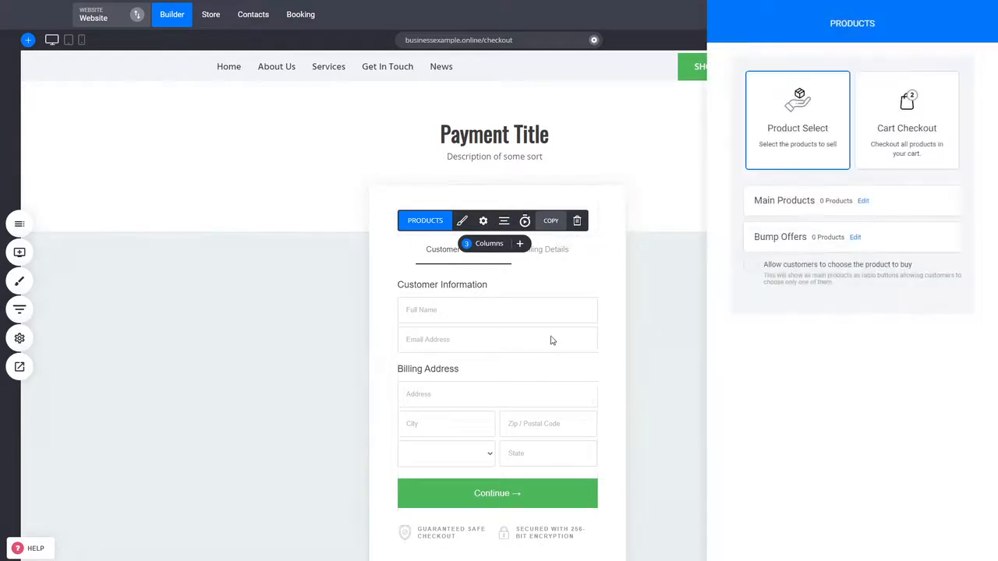
{"action": "left_click", "coordinate": [863, 201]}
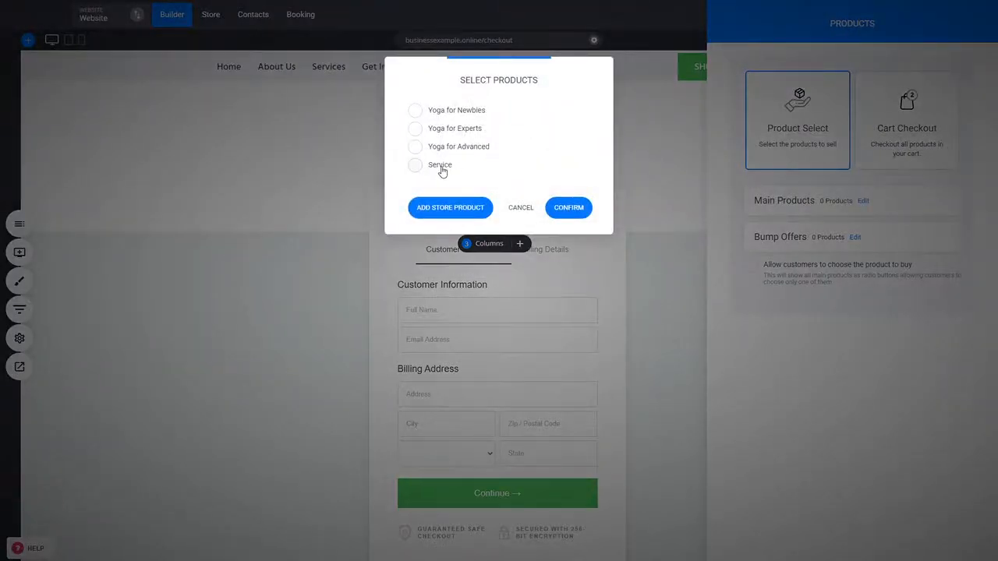
{"action": "left_click", "coordinate": [436, 168]}
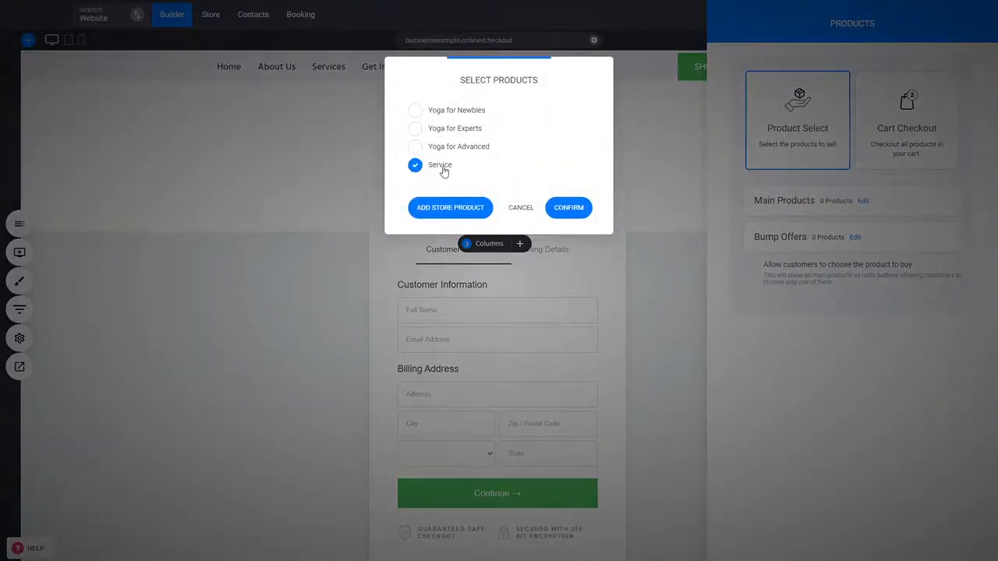
{"action": "left_click", "coordinate": [574, 212]}
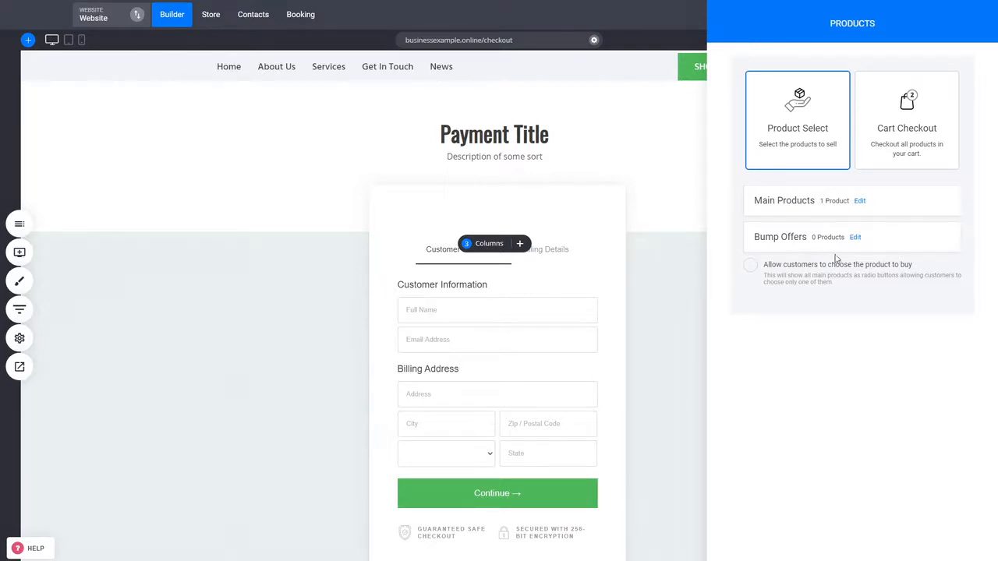
{"action": "left_click", "coordinate": [605, 323]}
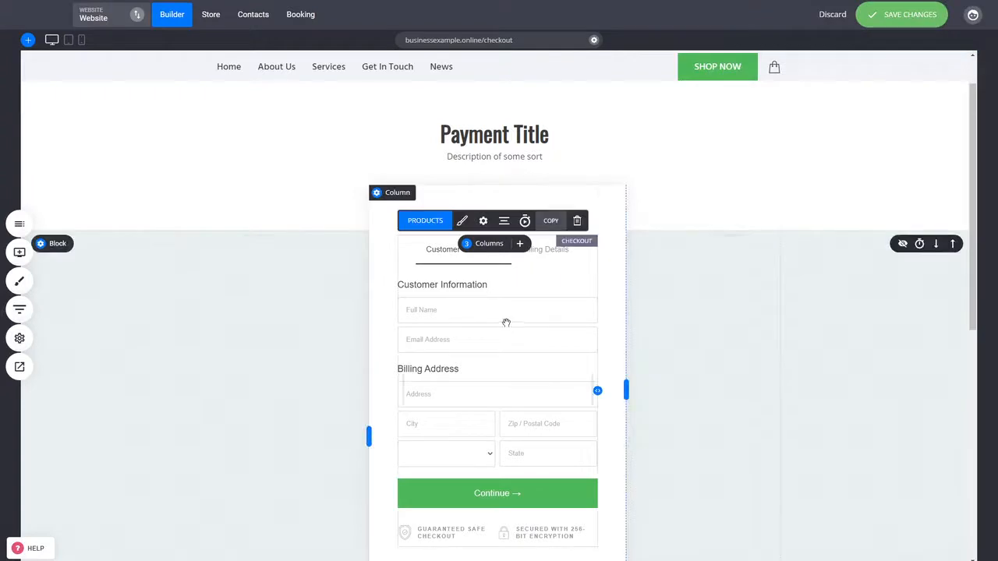
Step: Switch the checkout widget's styling to 1-Step Checkout
{"action": "left_click", "coordinate": [463, 220]}
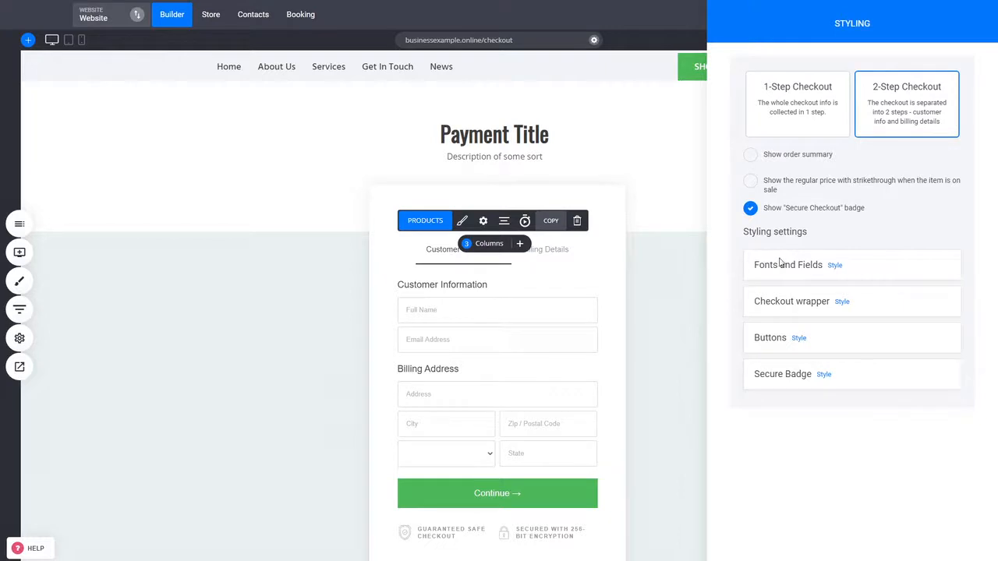
{"action": "left_click", "coordinate": [627, 356]}
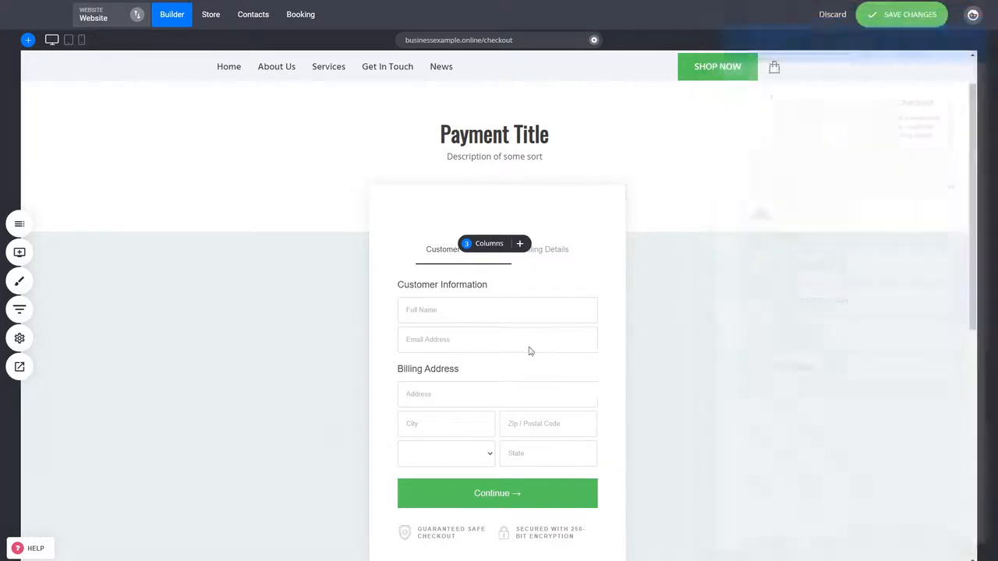
{"action": "left_click", "coordinate": [483, 221]}
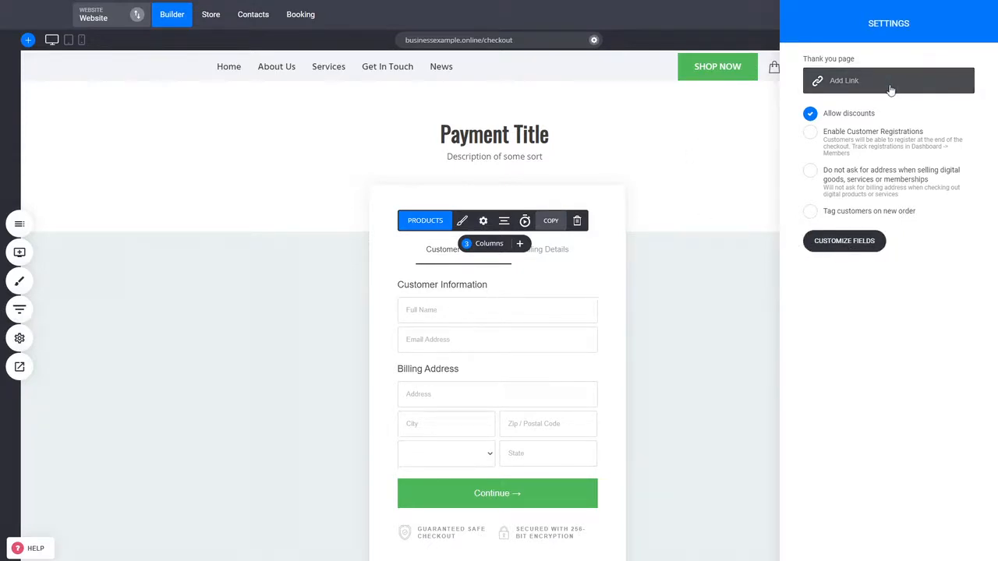
{"action": "left_click", "coordinate": [534, 334]}
{"action": "left_click", "coordinate": [462, 222]}
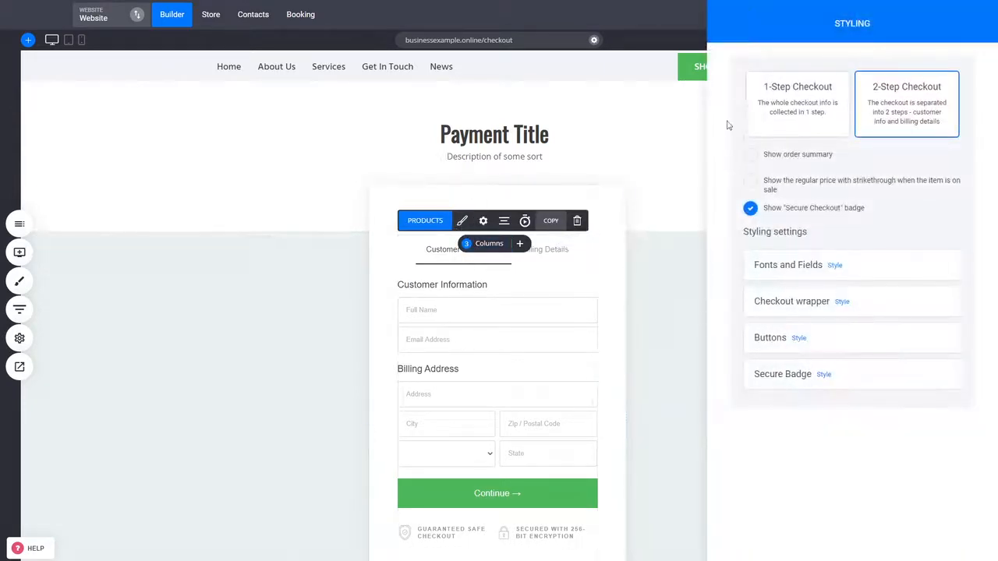
{"action": "left_click", "coordinate": [767, 122]}
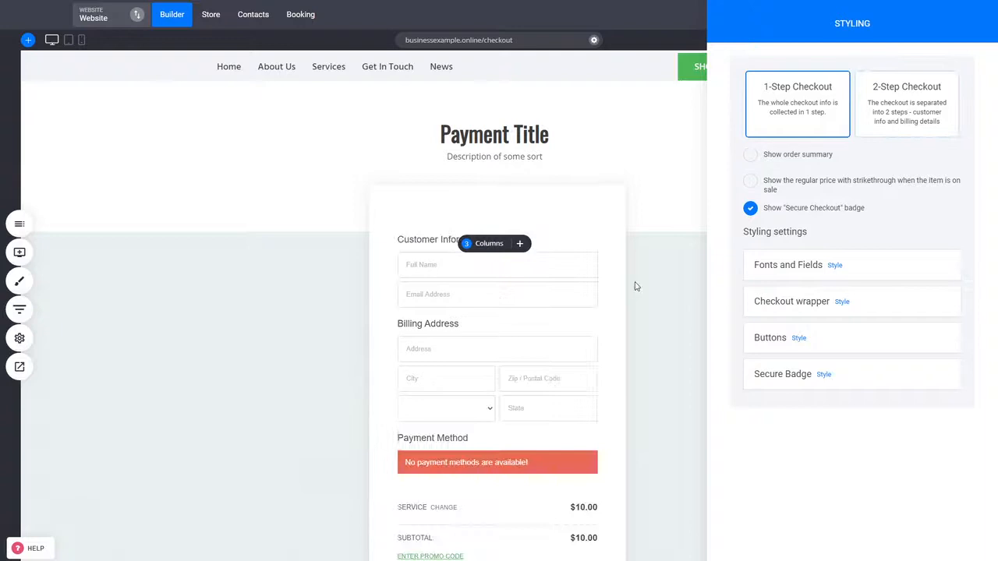
{"action": "left_click", "coordinate": [606, 341]}
Step: Delete the extra brand block below the checkout section and save the changes
{"action": "scroll", "coordinate": [644, 468], "scroll_direction": "down", "scroll_amount": 3}
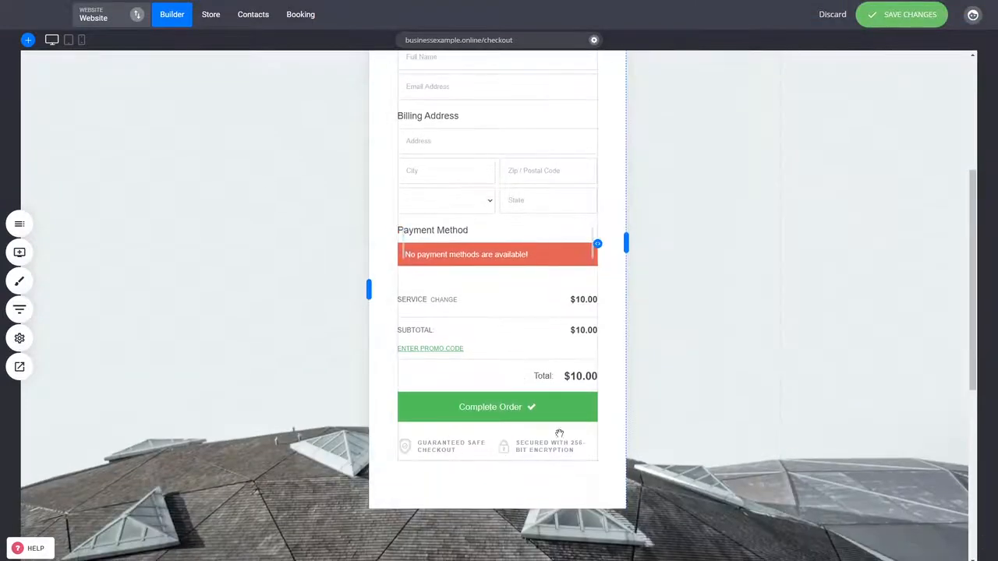
{"action": "scroll", "coordinate": [528, 409], "scroll_direction": "down", "scroll_amount": 1}
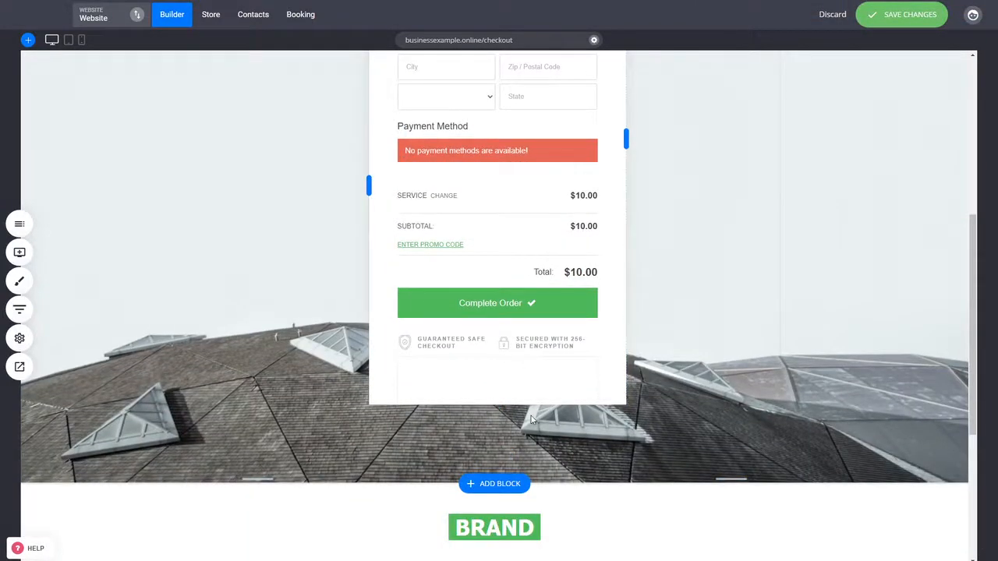
{"action": "scroll", "coordinate": [527, 431], "scroll_direction": "down", "scroll_amount": 2}
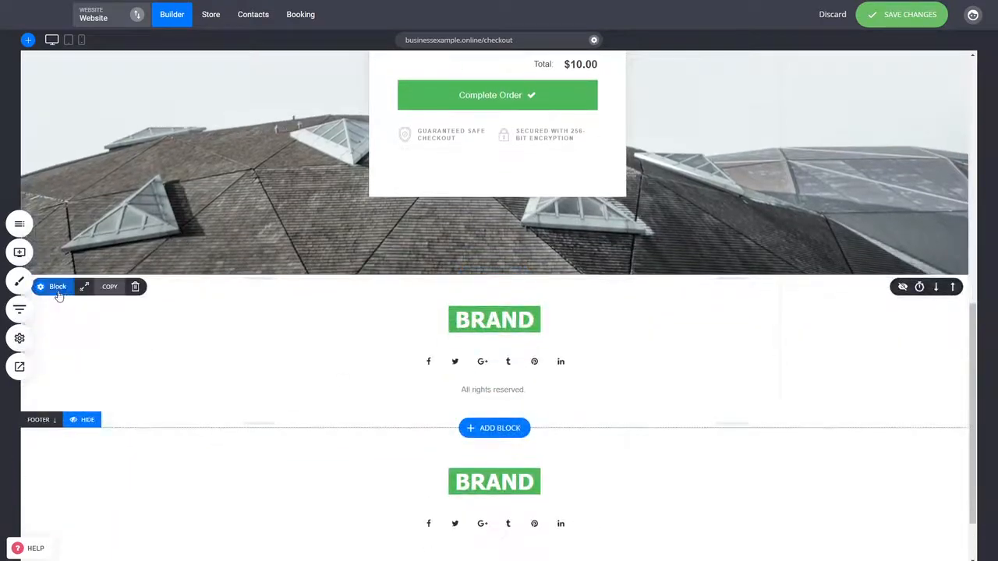
{"action": "left_click", "coordinate": [134, 286]}
{"action": "left_click", "coordinate": [533, 250]}
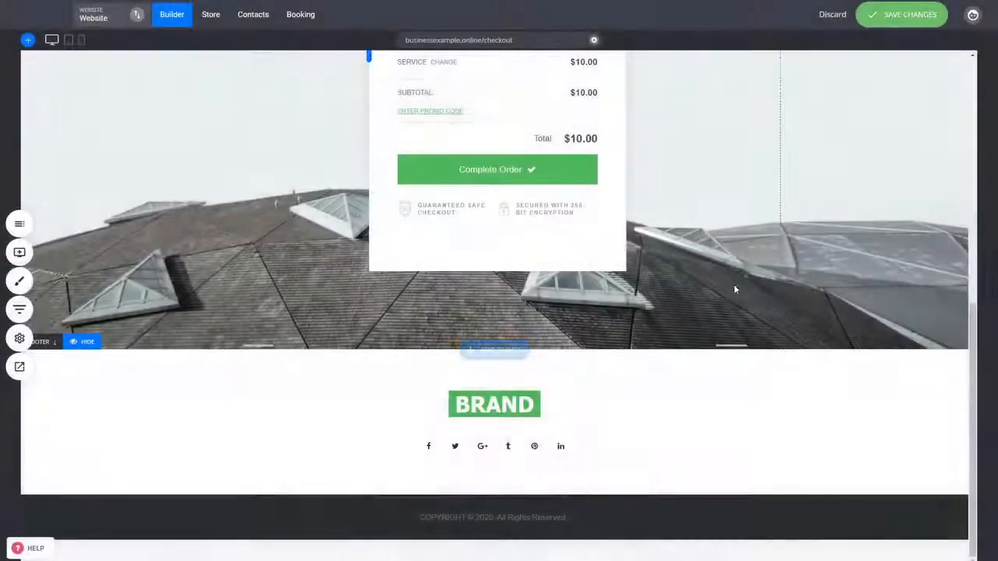
{"action": "scroll", "coordinate": [686, 278], "scroll_direction": "up", "scroll_amount": 10}
{"action": "left_click", "coordinate": [892, 17]}
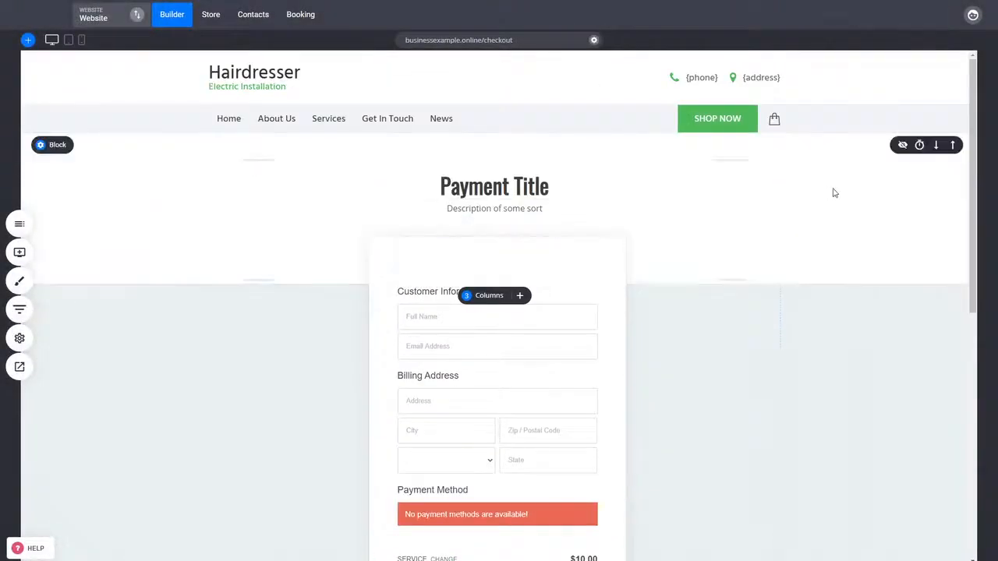
Step: Preview the checkout page and scroll through the order form
{"action": "left_click", "coordinate": [20, 369]}
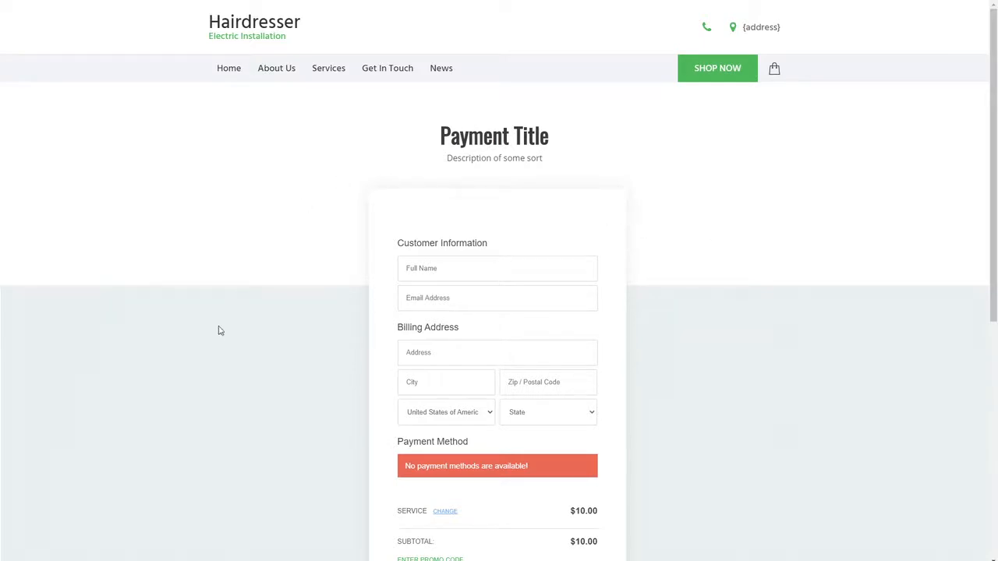
{"action": "scroll", "coordinate": [683, 293], "scroll_direction": "down", "scroll_amount": 1}
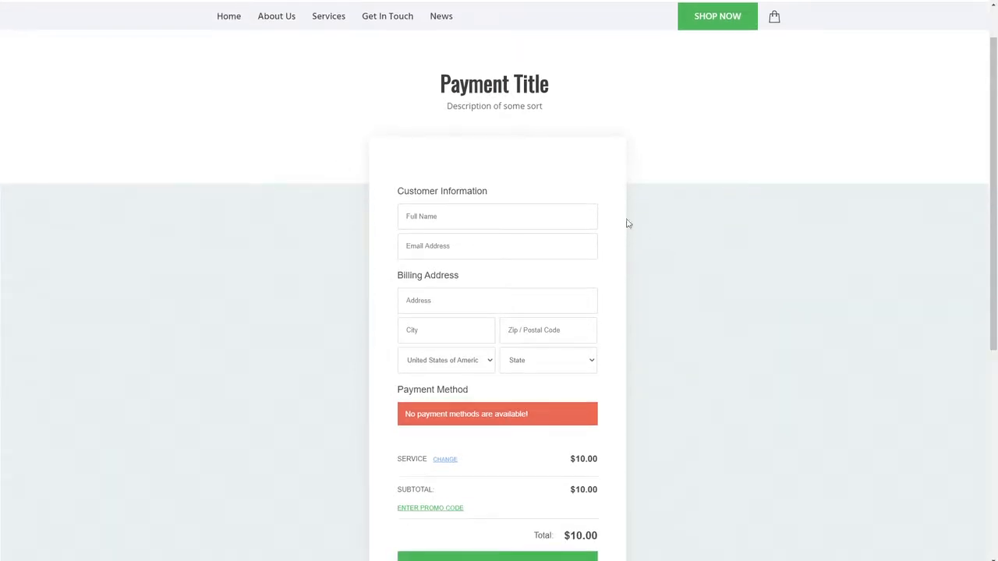
{"action": "scroll", "coordinate": [722, 412], "scroll_direction": "down", "scroll_amount": 3}
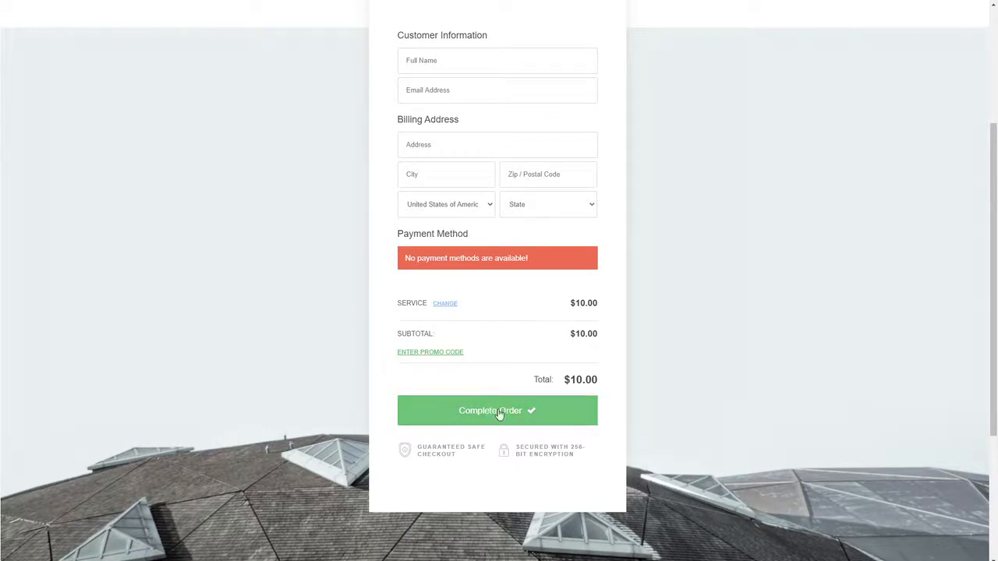
{"action": "scroll", "coordinate": [648, 380], "scroll_direction": "up", "scroll_amount": 4}
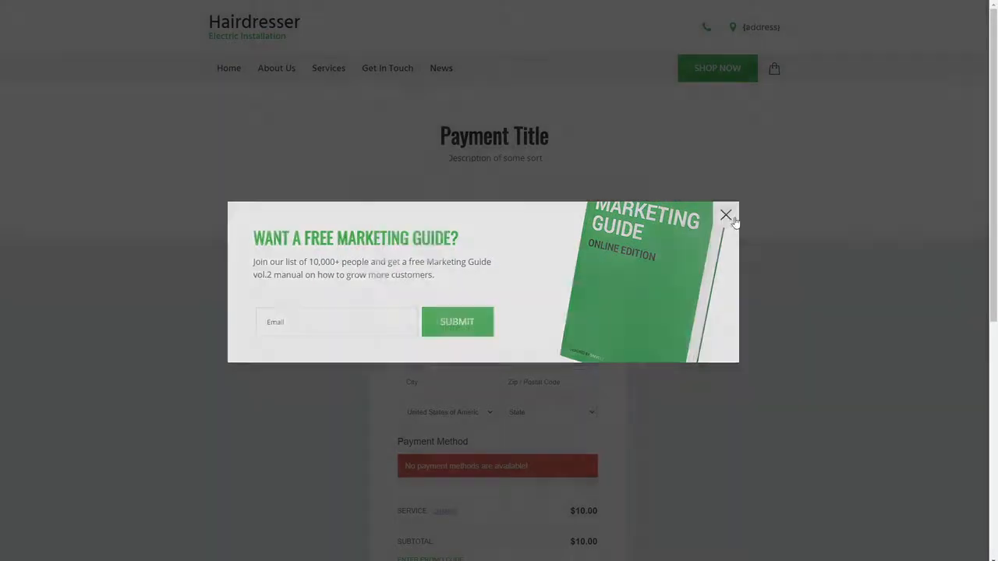
{"action": "left_click", "coordinate": [736, 217]}
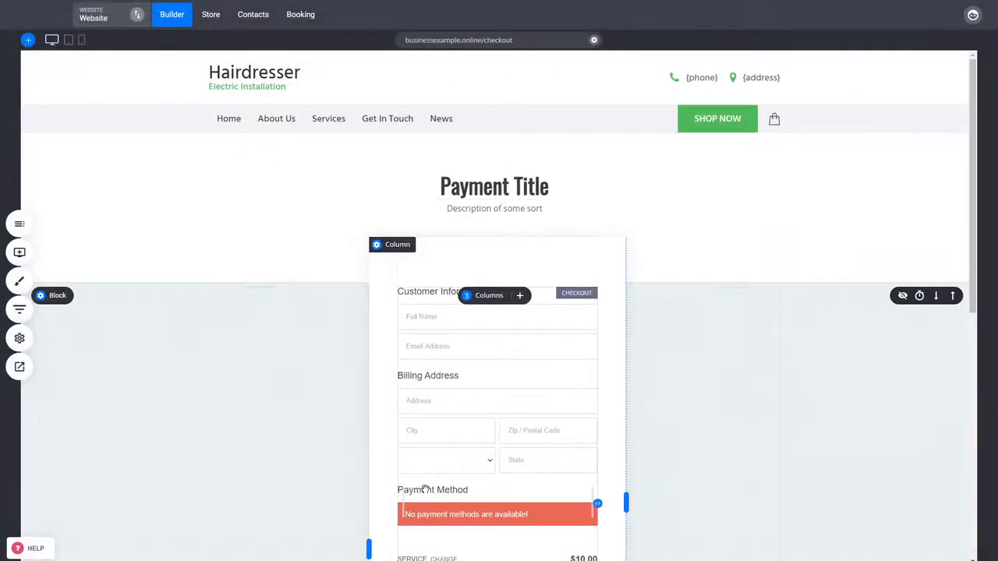
Step: Connect Stripe as a payment provider in the store's payment settings, then return to the builder
{"action": "left_click", "coordinate": [211, 15]}
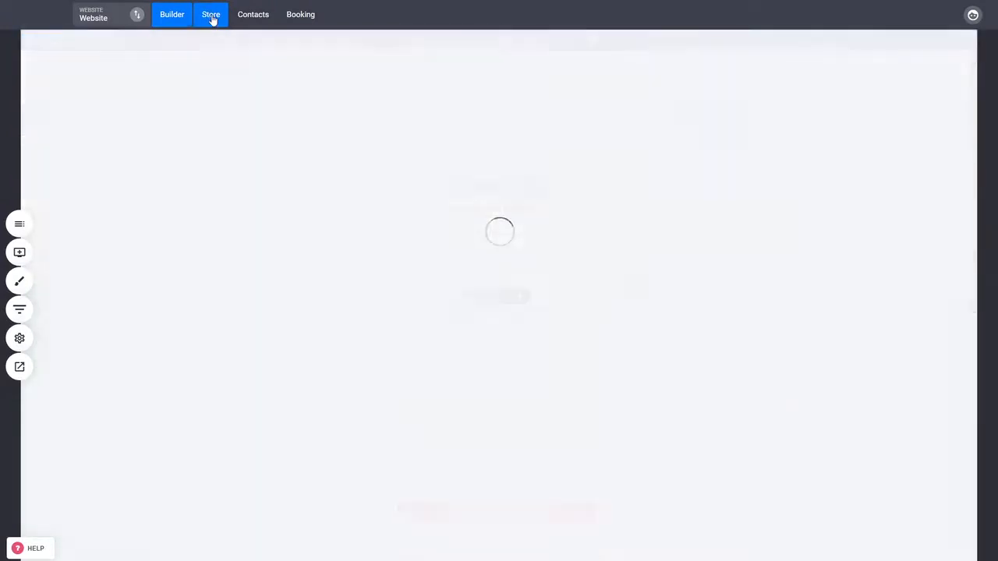
{"action": "left_click", "coordinate": [69, 346]}
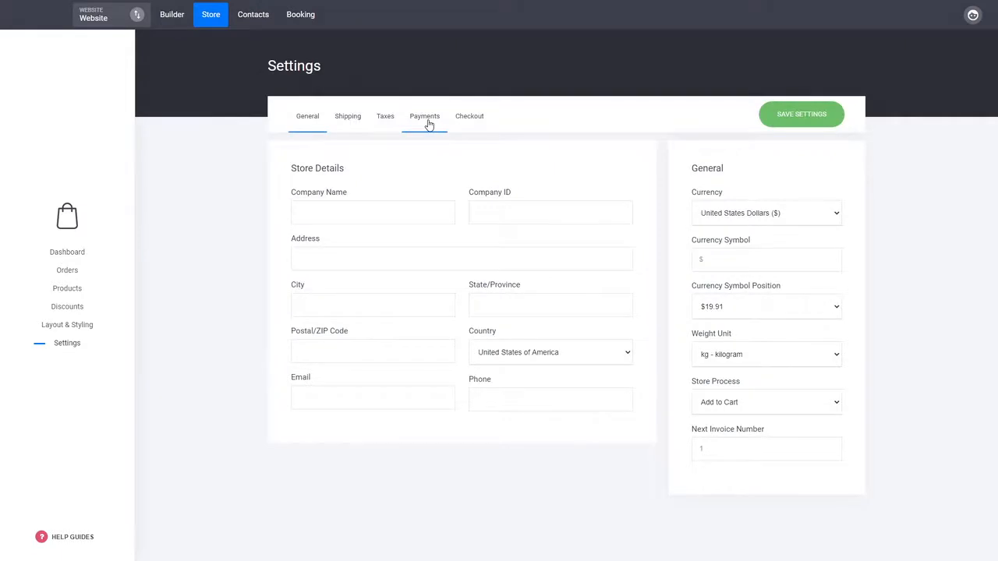
{"action": "left_click", "coordinate": [428, 125]}
{"action": "left_click", "coordinate": [557, 239]}
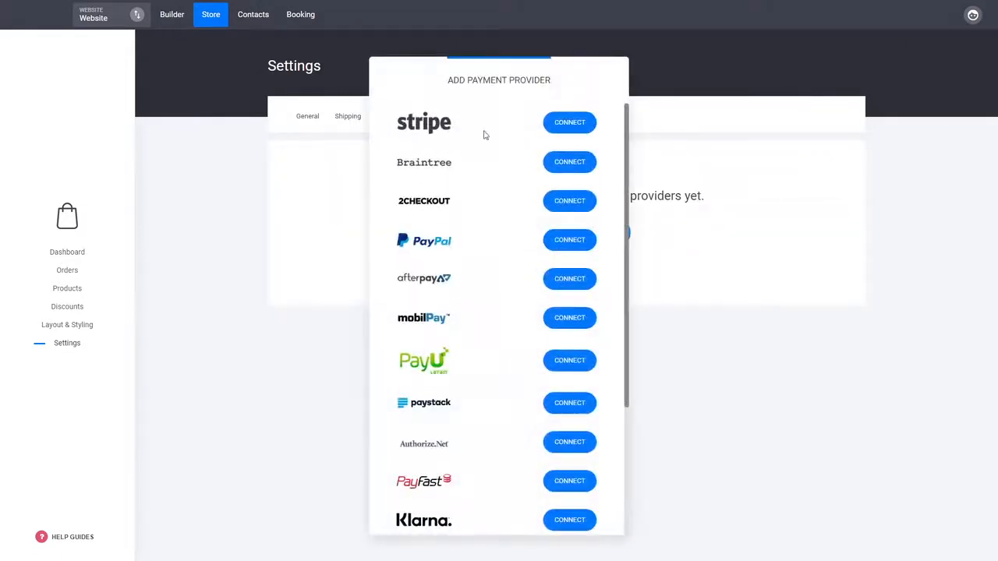
{"action": "left_click_drag", "start_coordinate": [486, 90], "coordinate": [322, 95]}
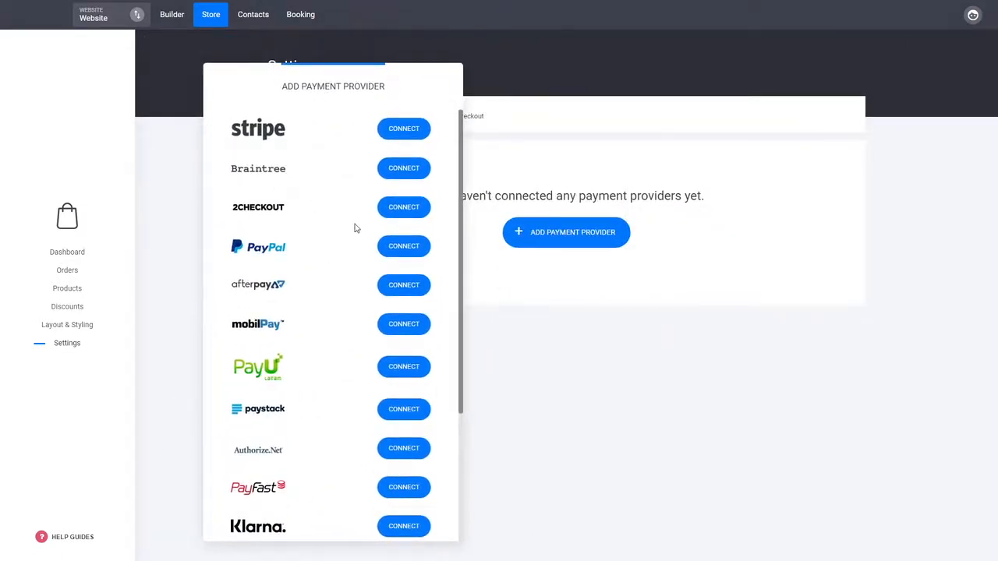
{"action": "scroll", "coordinate": [355, 227], "scroll_direction": "down", "scroll_amount": 3}
{"action": "scroll", "coordinate": [348, 303], "scroll_direction": "up", "scroll_amount": 3}
{"action": "left_click", "coordinate": [399, 129]}
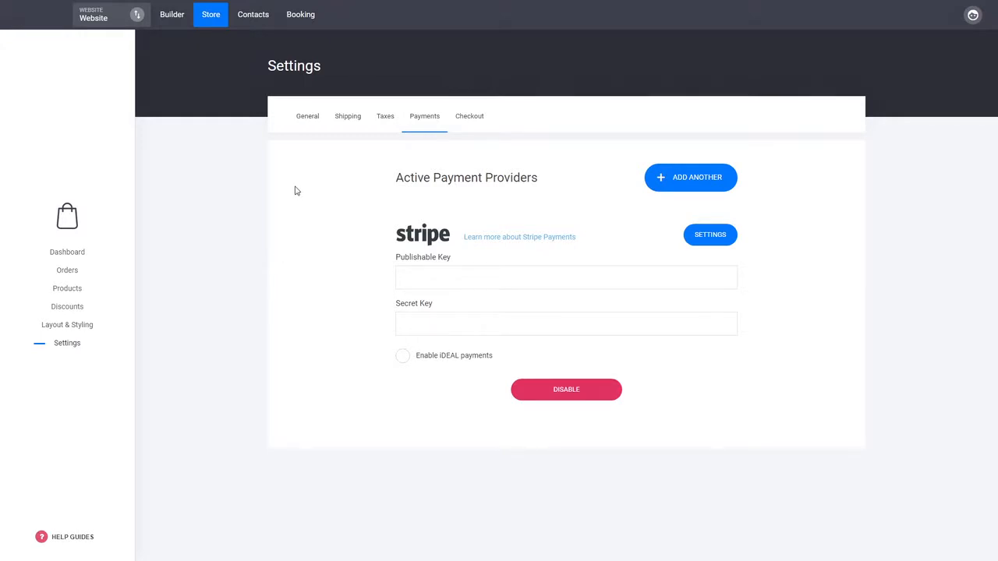
{"action": "left_click", "coordinate": [176, 18]}
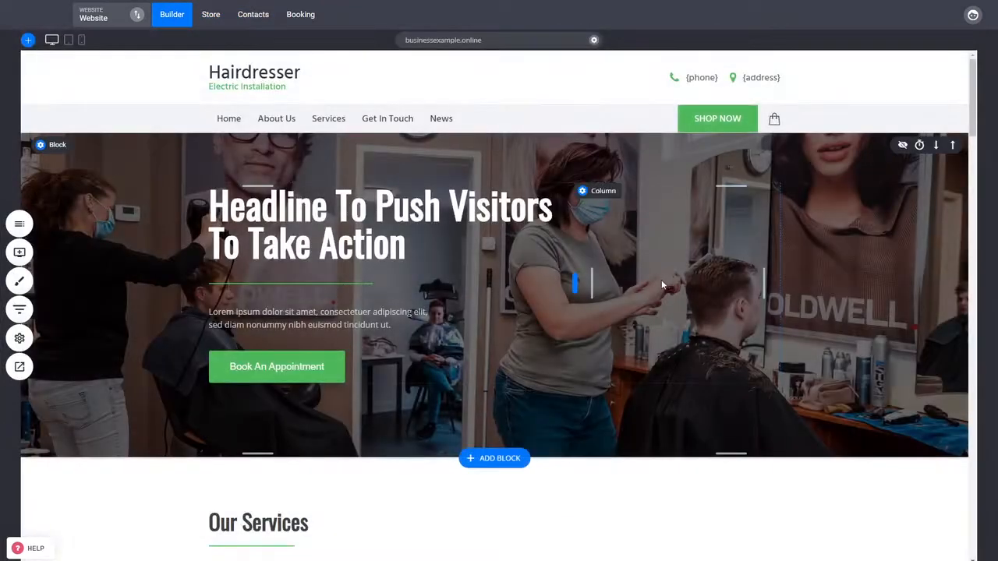